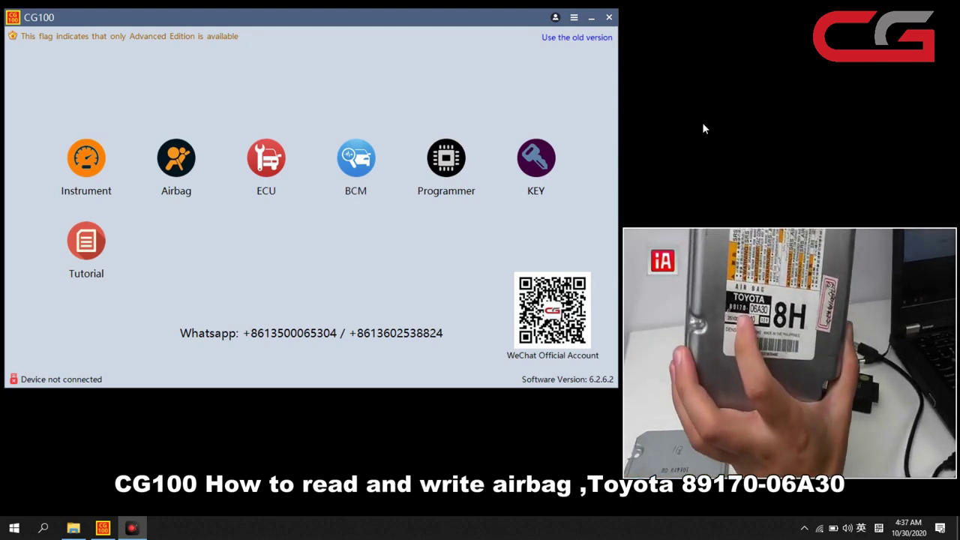
pyautogui.moveTo(634, 242)
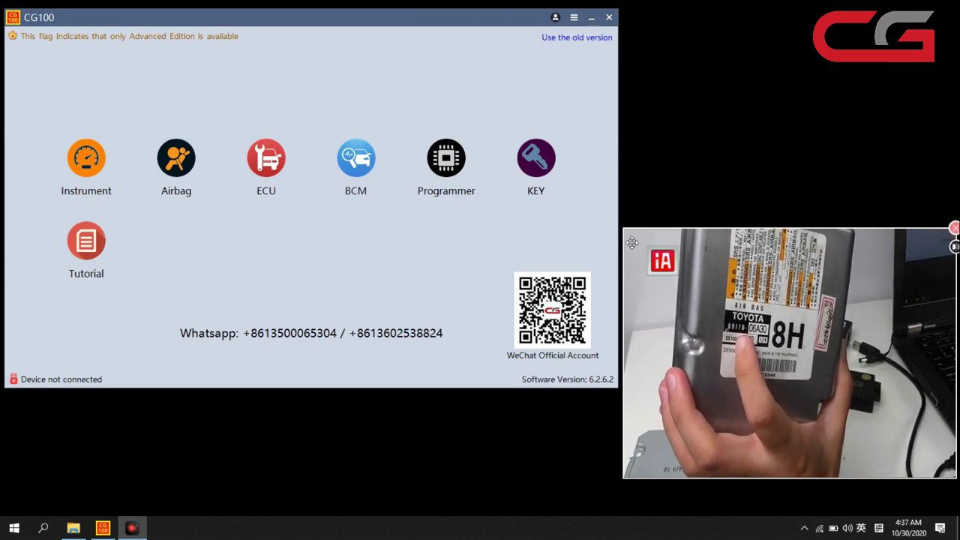
pyautogui.moveTo(623, 238); pyautogui.dragTo(381, 167)
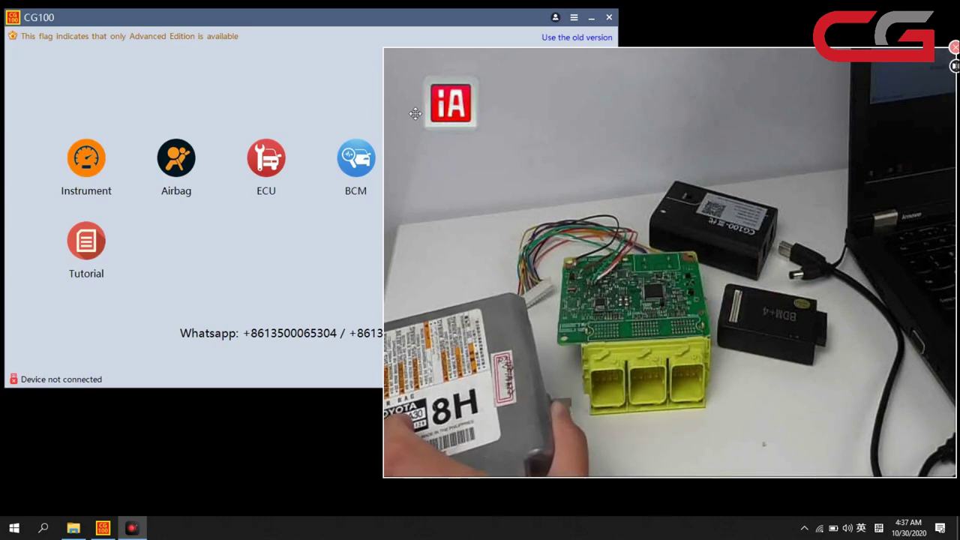
pyautogui.moveTo(390, 69); pyautogui.dragTo(614, 150)
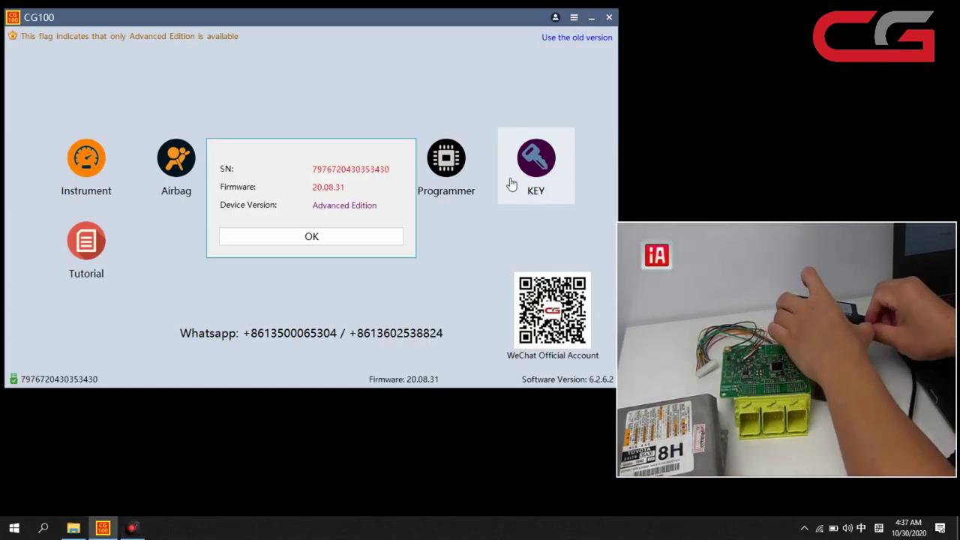
# - Dismiss the device information and search the airbag module list for 89170-06A, returning to the main screen after checking
pyautogui.click(304, 237)
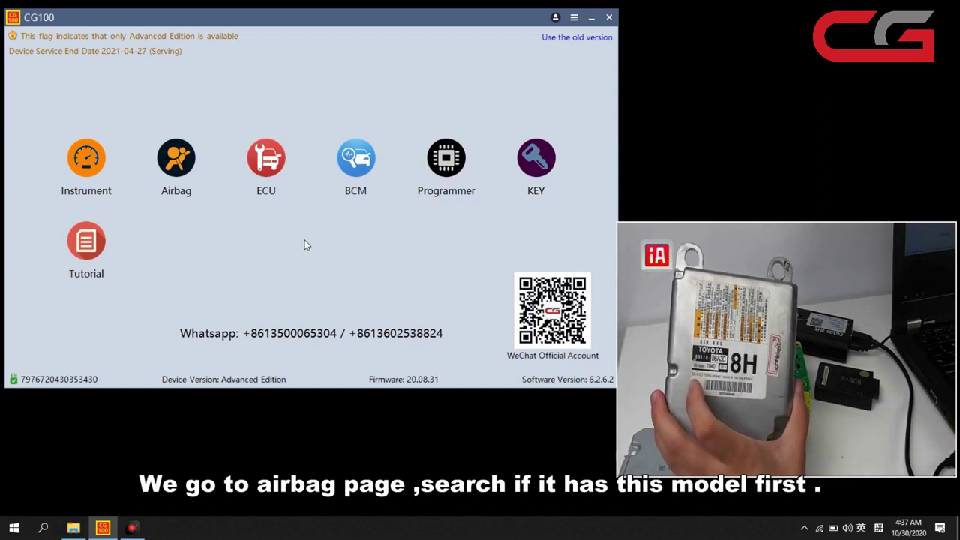
pyautogui.click(199, 183)
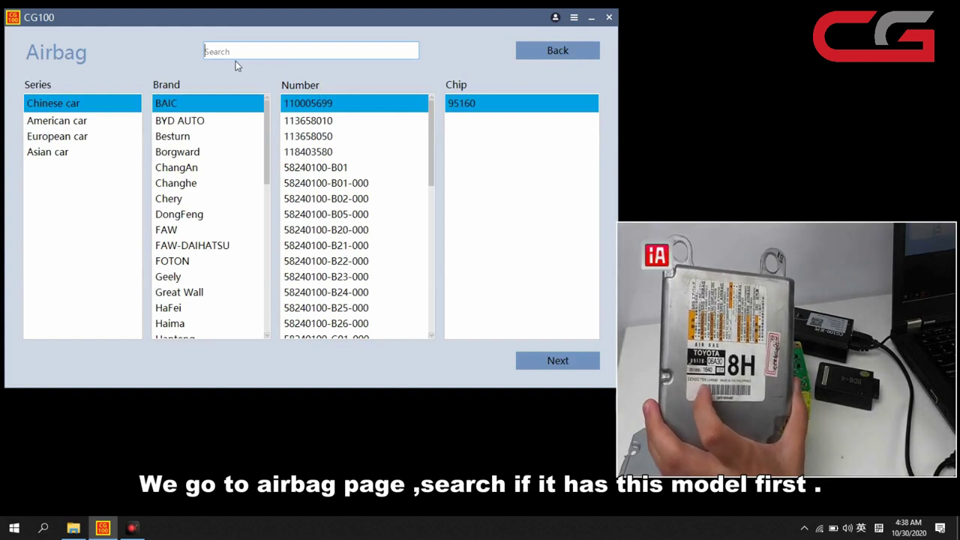
pyautogui.write('89')
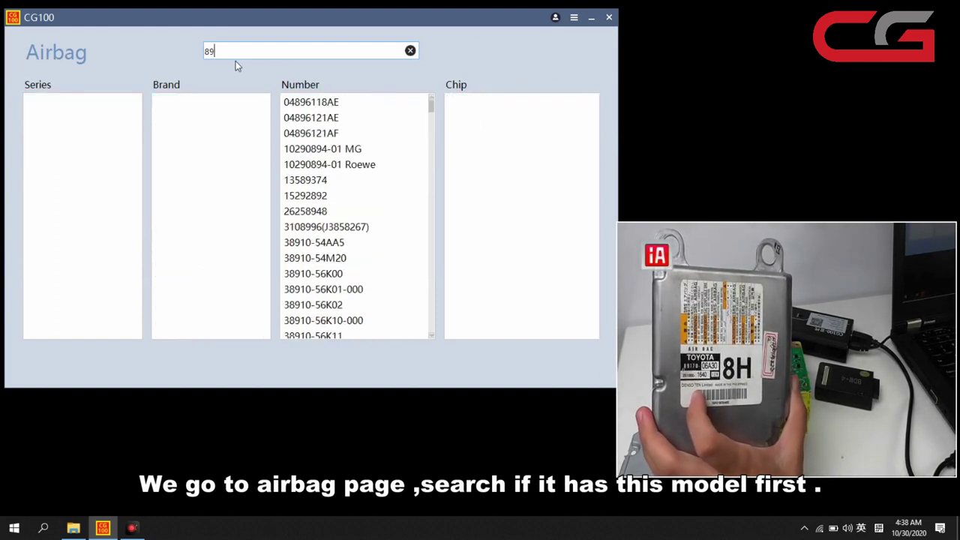
pyautogui.write('1')
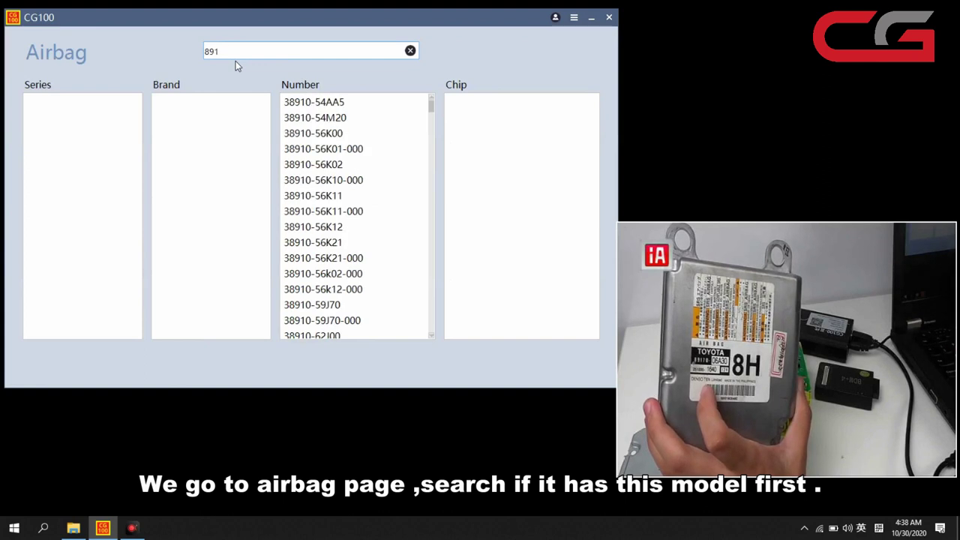
pyautogui.write('70-')
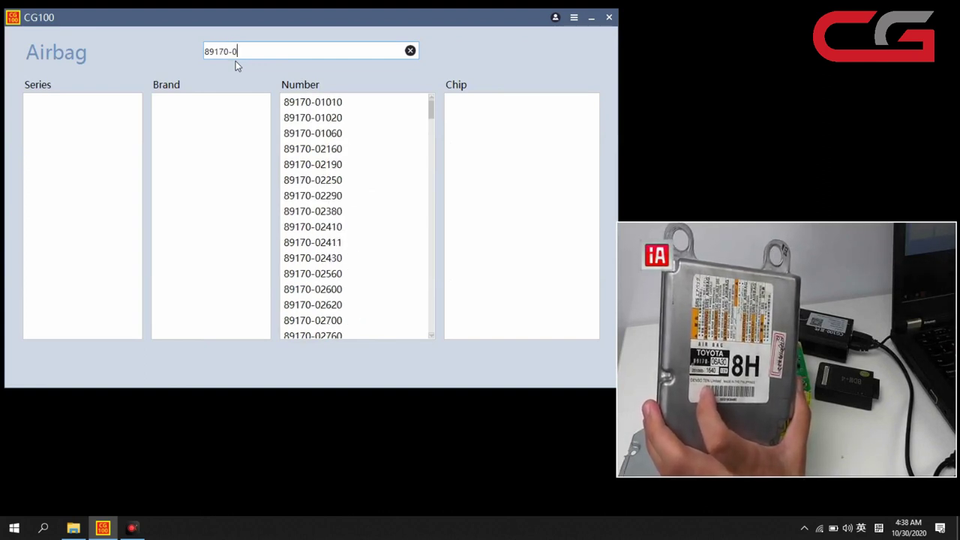
pyautogui.write('06')
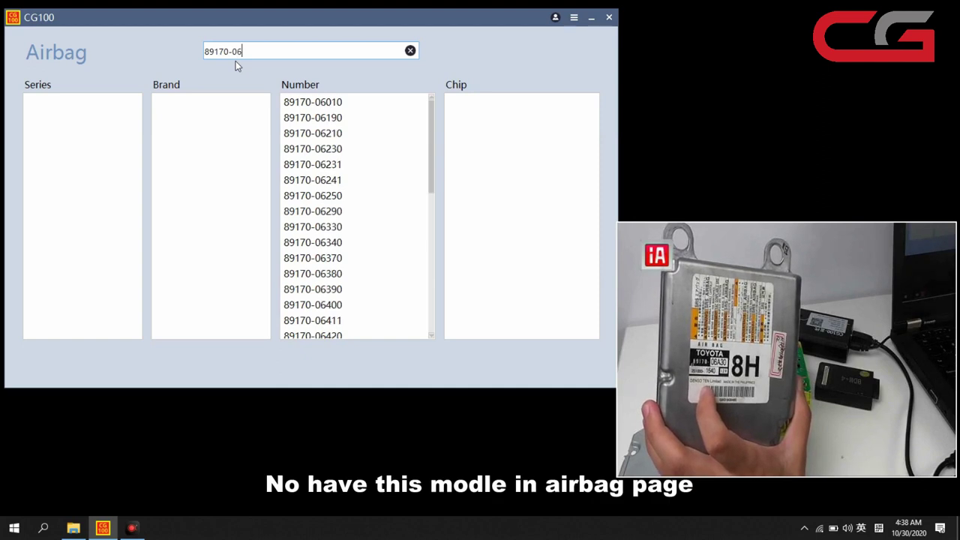
pyautogui.write('A')
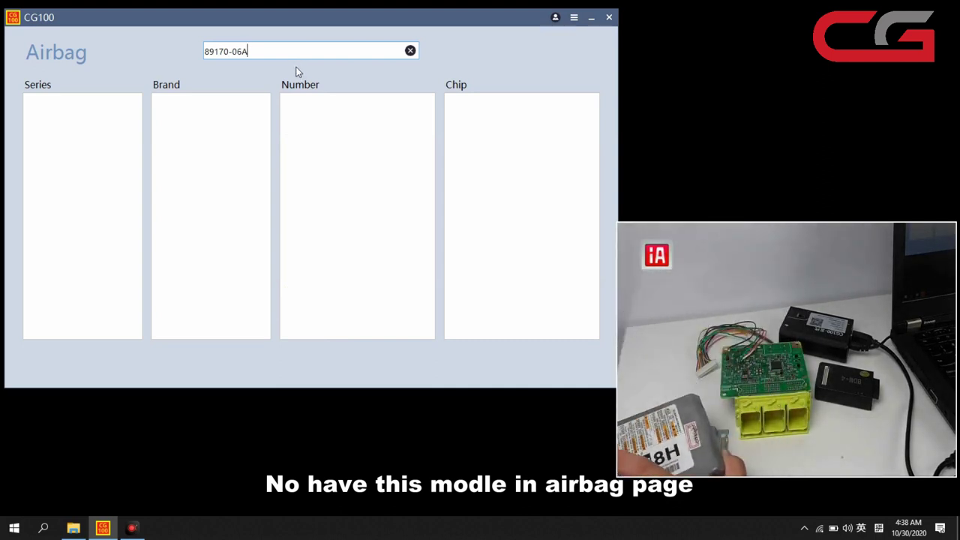
pyautogui.click(410, 51)
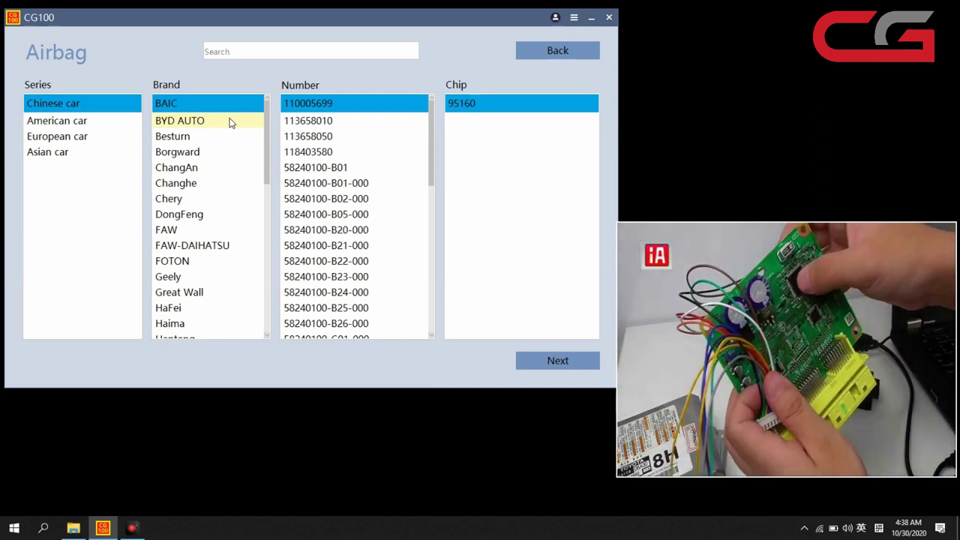
pyautogui.click(559, 50)
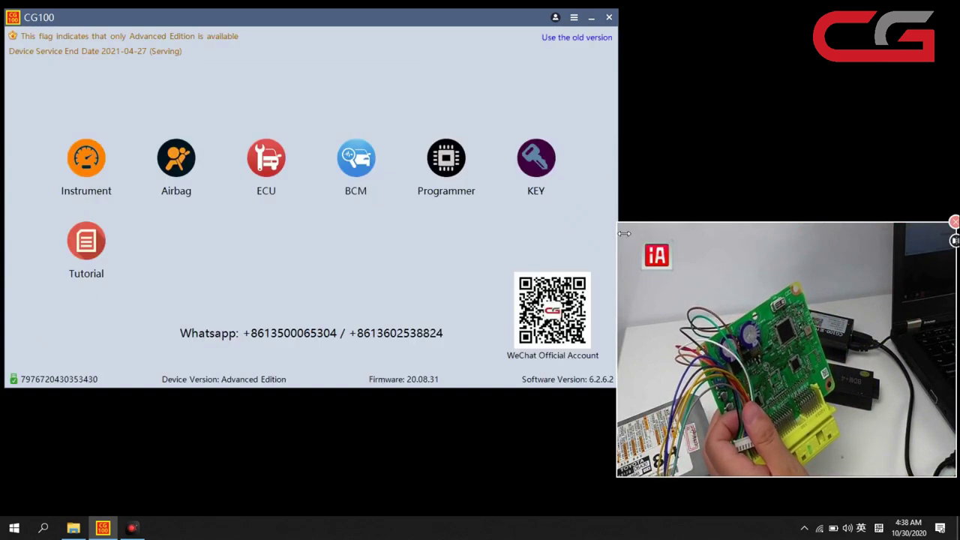
# - Search the programmer's chip list for R7F701A and open the R7F701A223 chip
pyautogui.moveTo(624, 233); pyautogui.dragTo(363, 155)
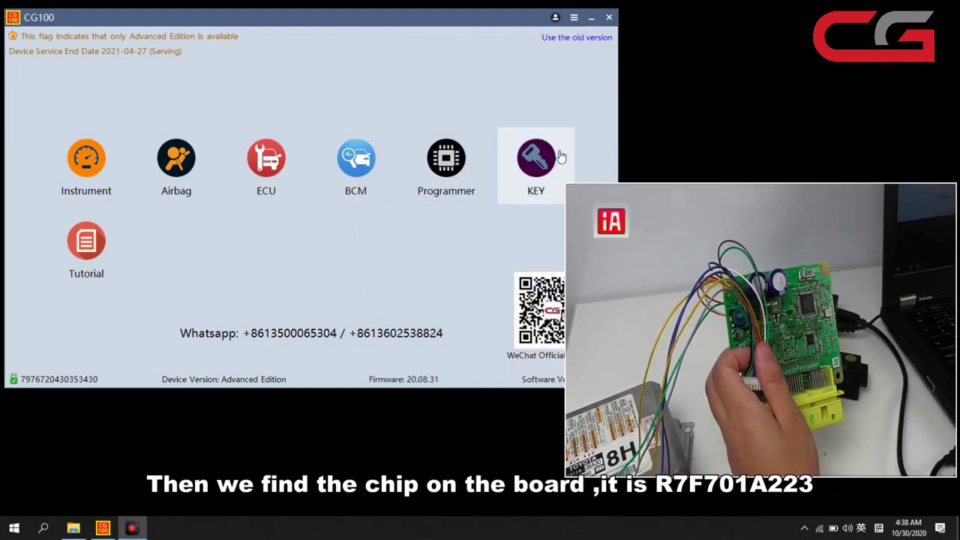
pyautogui.click(459, 165)
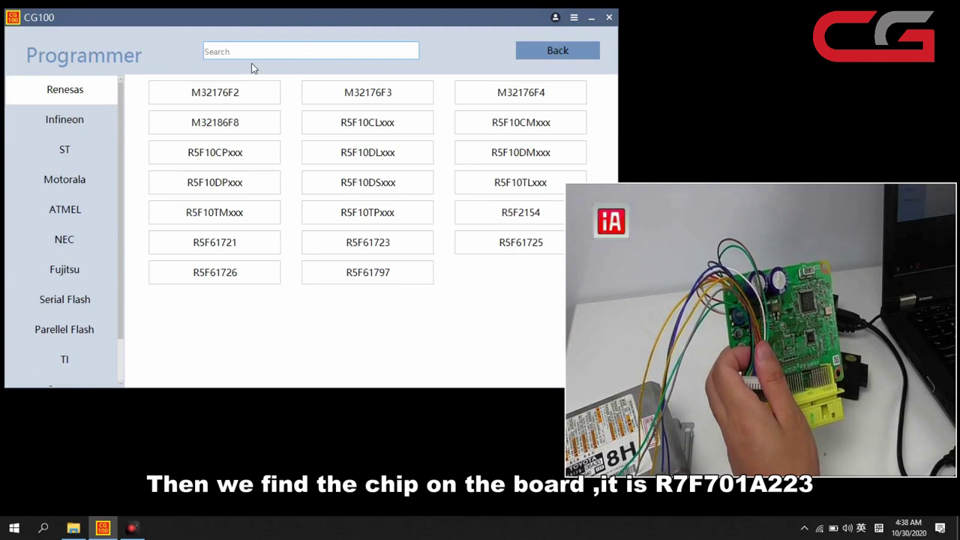
pyautogui.write('R7')
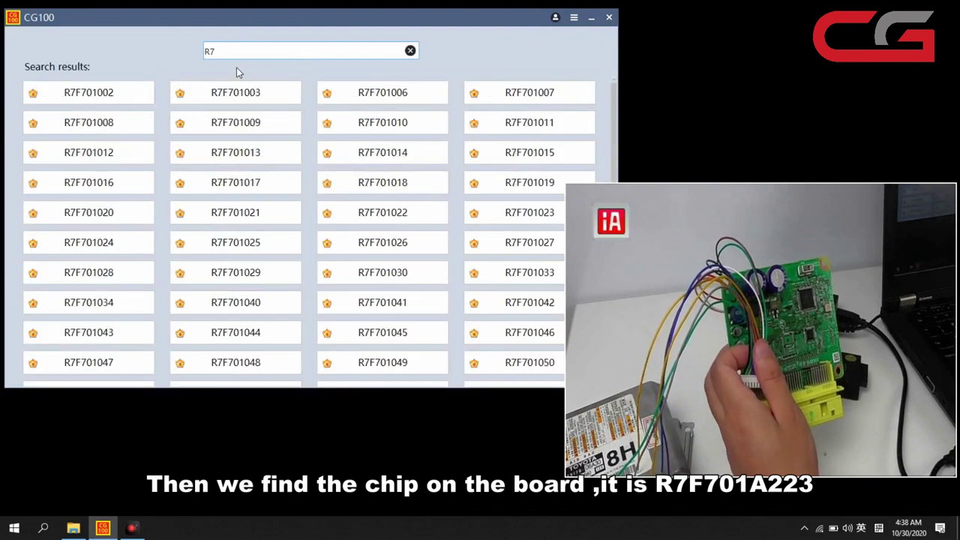
pyautogui.write('D')
pyautogui.press('BackSpace')
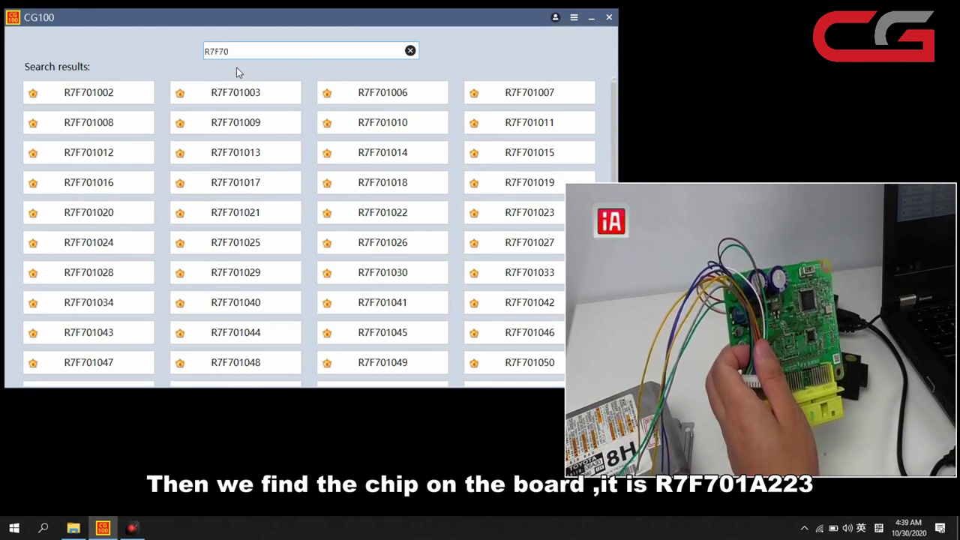
pyautogui.write('F7010A')
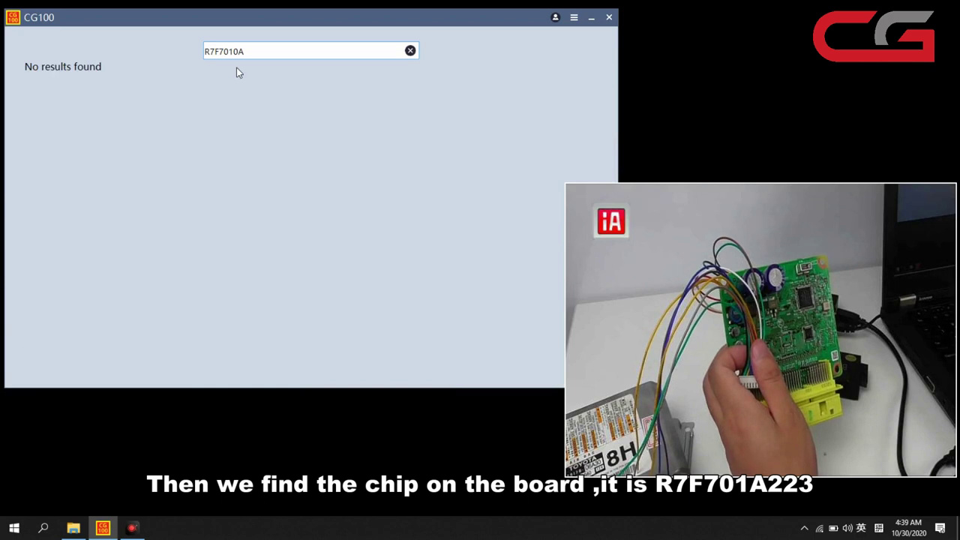
pyautogui.press('BackSpace')
pyautogui.press('BackSpace')
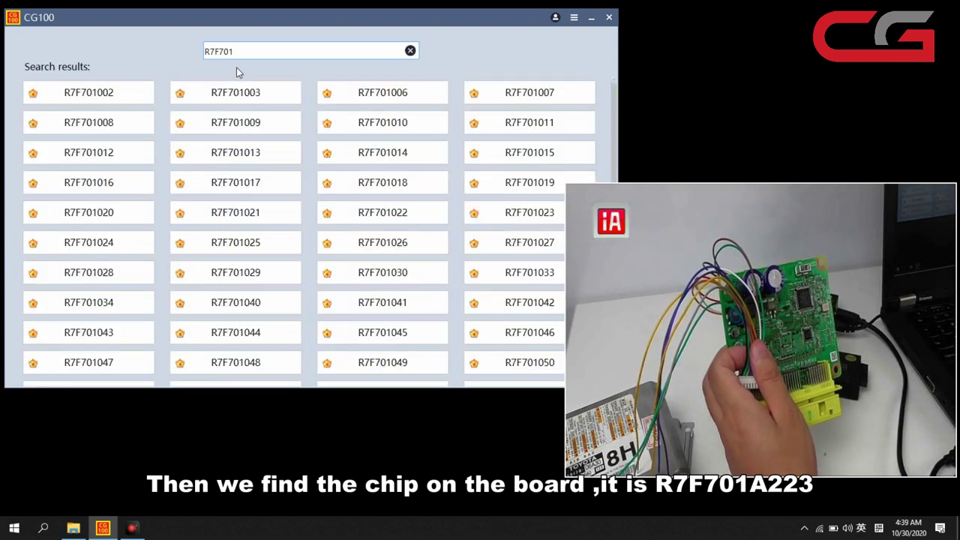
pyautogui.write('A')
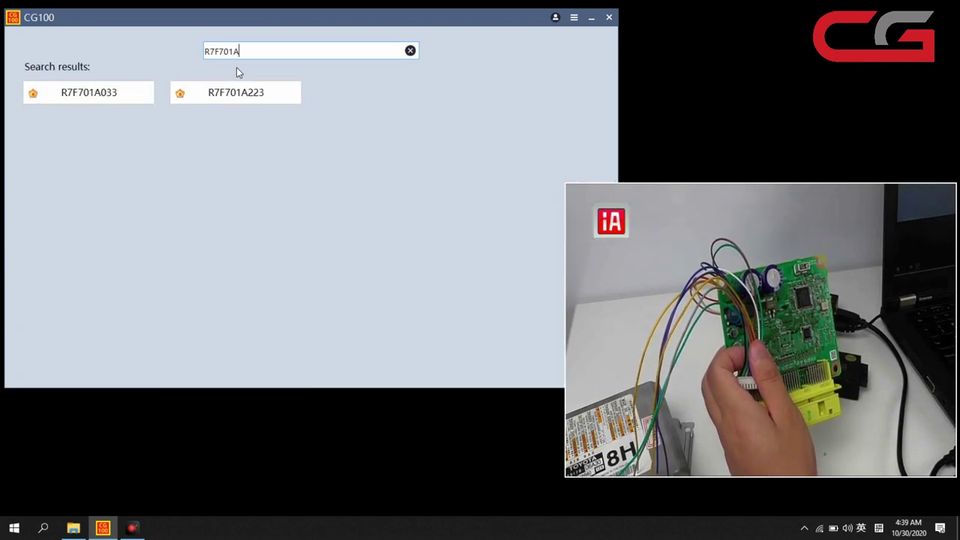
pyautogui.click(219, 97)
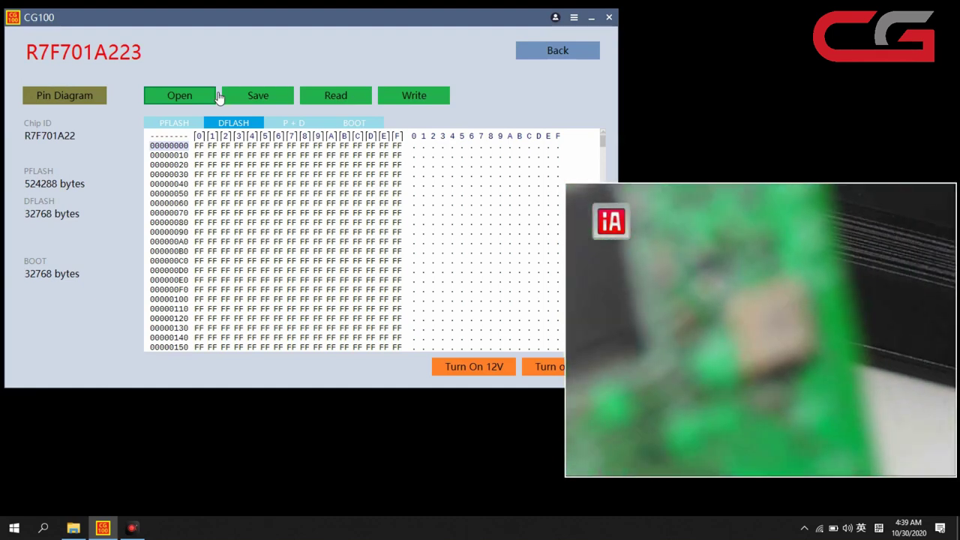
pyautogui.doubleClick(578, 217)
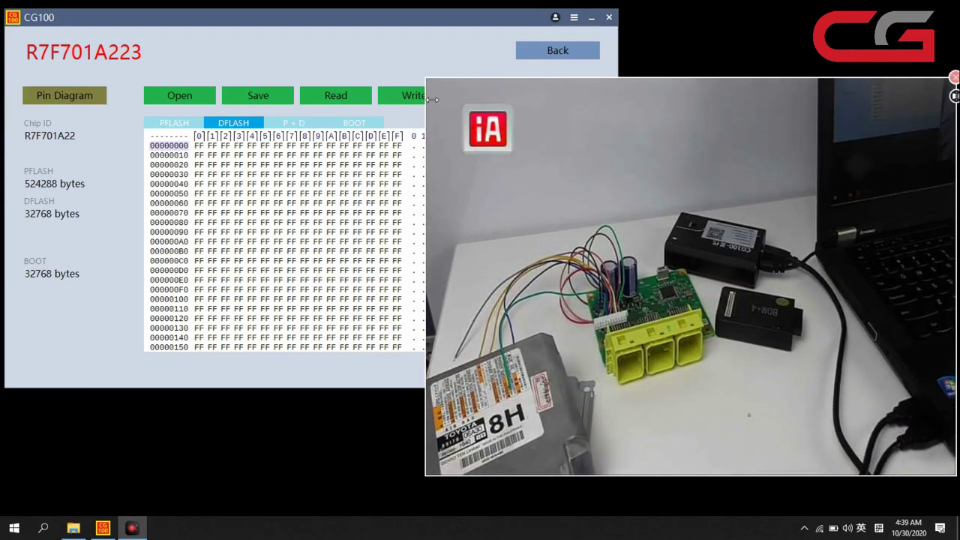
pyautogui.moveTo(444, 102); pyautogui.dragTo(541, 141)
pyautogui.moveTo(435, 143); pyautogui.dragTo(625, 206)
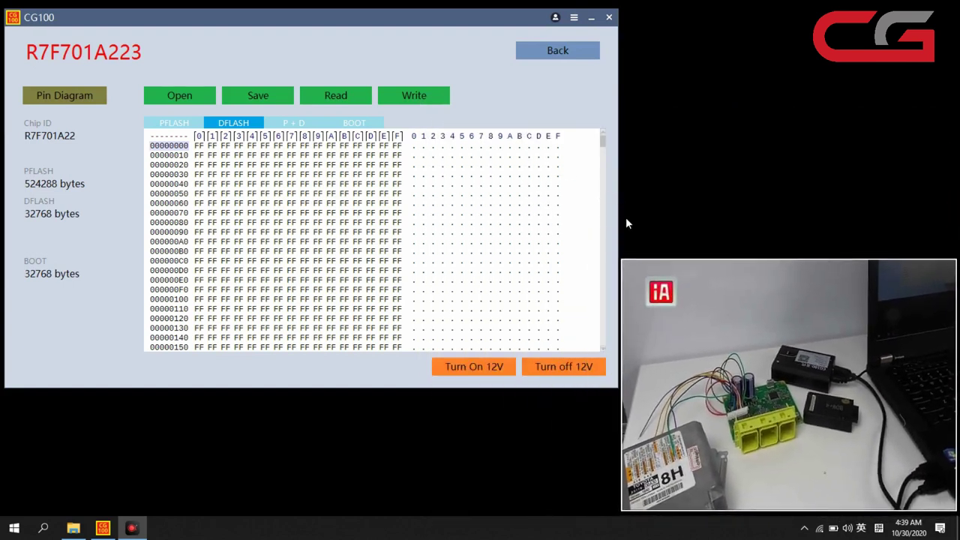
pyautogui.moveTo(665, 252); pyautogui.dragTo(659, 242)
# - Consult the RH850S pin diagram for the wiring and read the chip's DFLASH data
pyautogui.click(83, 101)
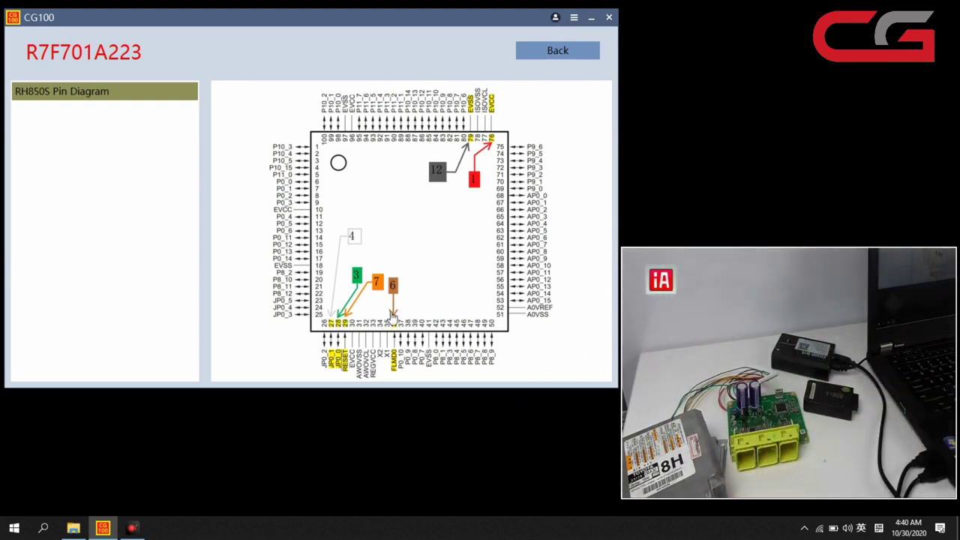
pyautogui.click(559, 51)
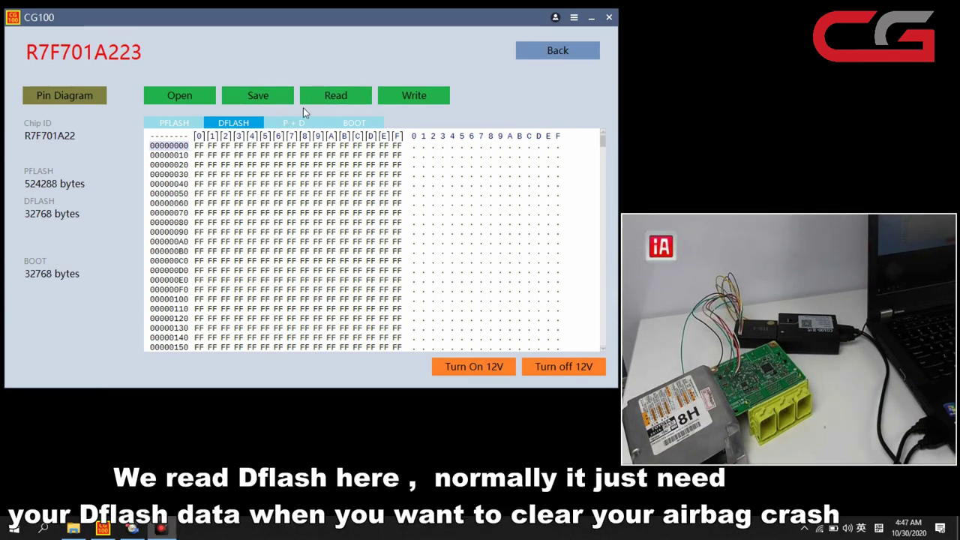
pyautogui.click(330, 98)
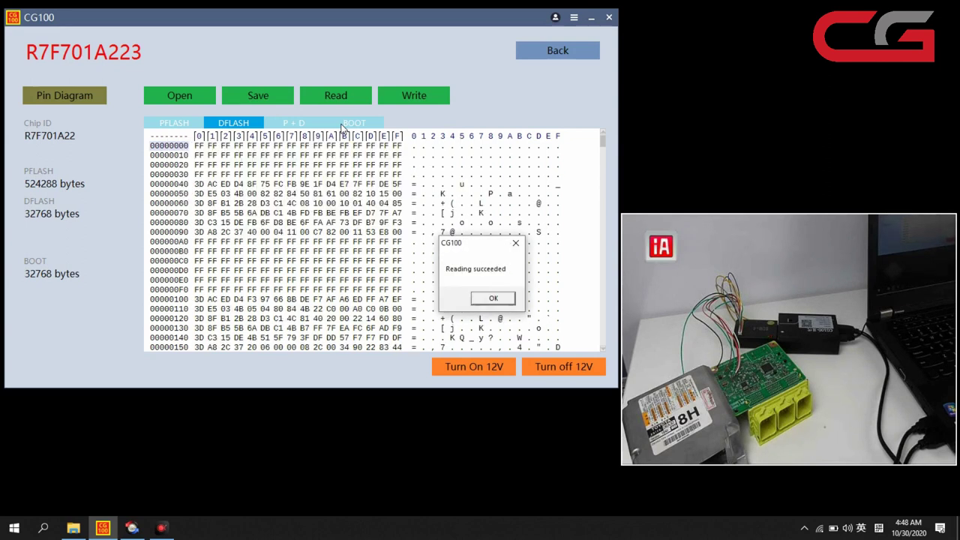
pyautogui.click(492, 299)
# - Save the read DFLASH data in the CG100 Toyota 89170-06A30 folder, adding "original Dflash" to the proposed file name
pyautogui.click(258, 95)
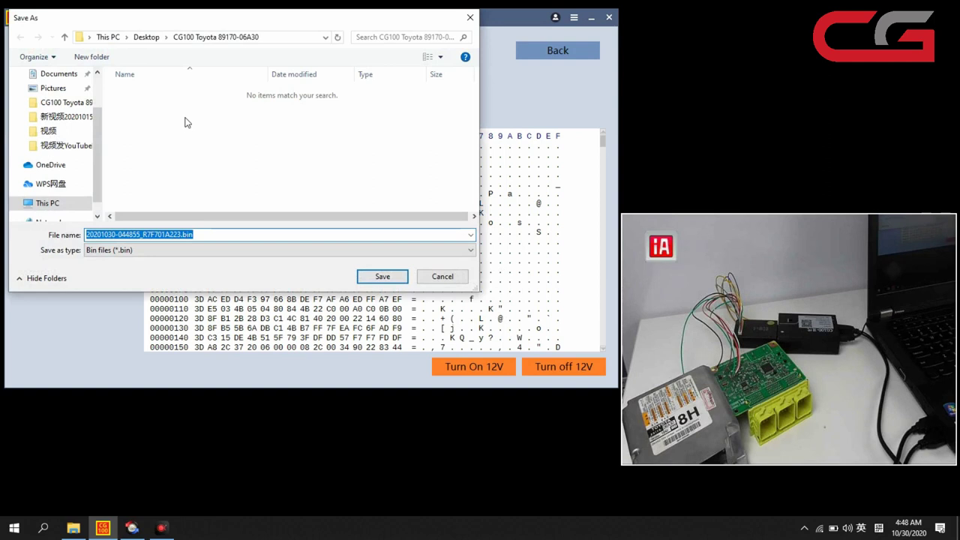
pyautogui.click(183, 236)
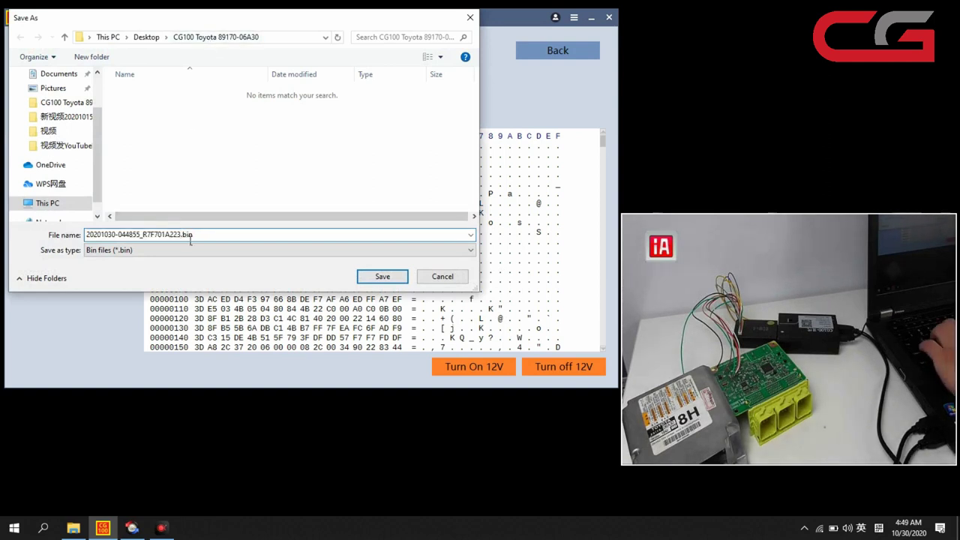
pyautogui.write('original Dflash')
pyautogui.click(382, 276)
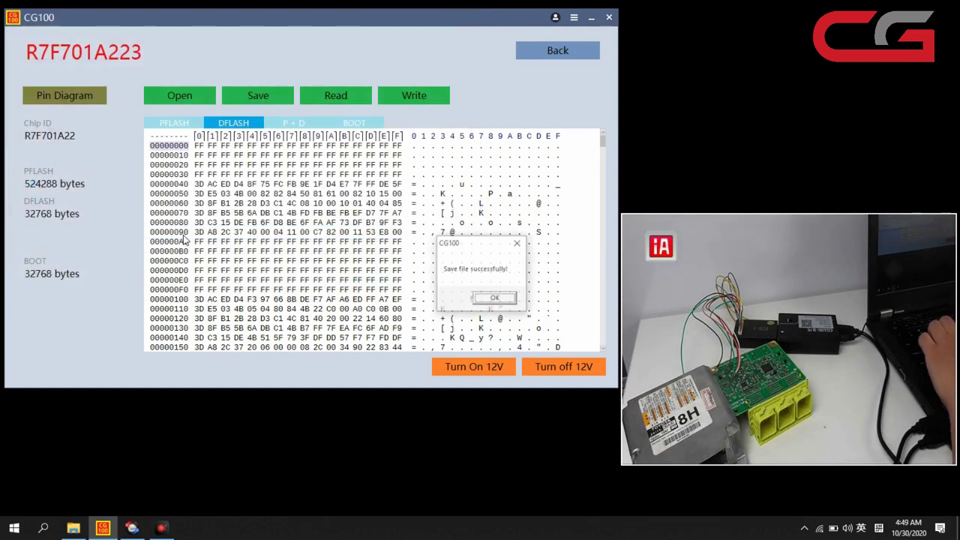
pyautogui.click(495, 299)
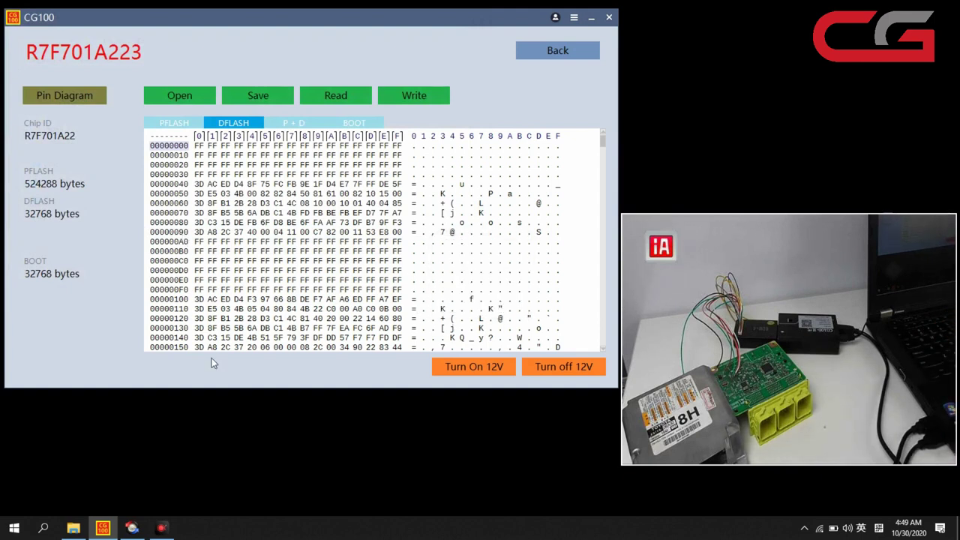
# - Switch to Beyond Compare and load the saved original Dflash .bin file into both sides of a hex comparison
pyautogui.click(74, 528)
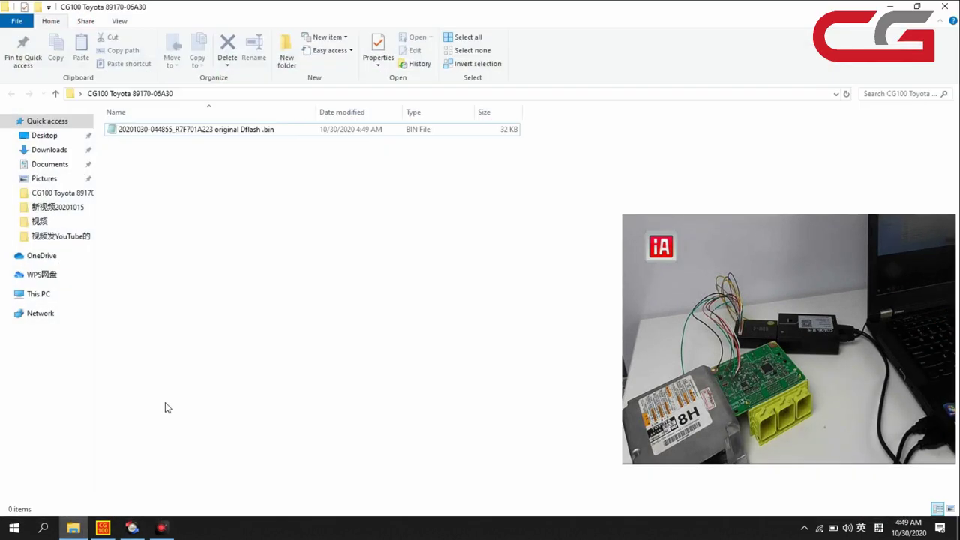
pyautogui.moveTo(279, 135); pyautogui.dragTo(137, 534)
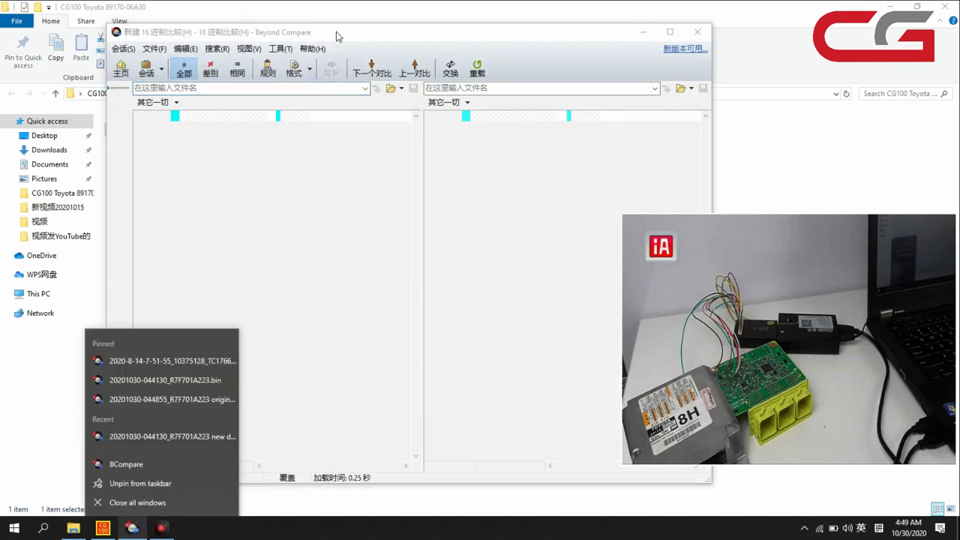
pyautogui.moveTo(340, 31); pyautogui.dragTo(463, 33)
pyautogui.moveTo(193, 128); pyautogui.dragTo(330, 151)
pyautogui.moveTo(172, 129); pyautogui.dragTo(726, 179)
pyautogui.moveTo(629, 39); pyautogui.dragTo(438, 16)
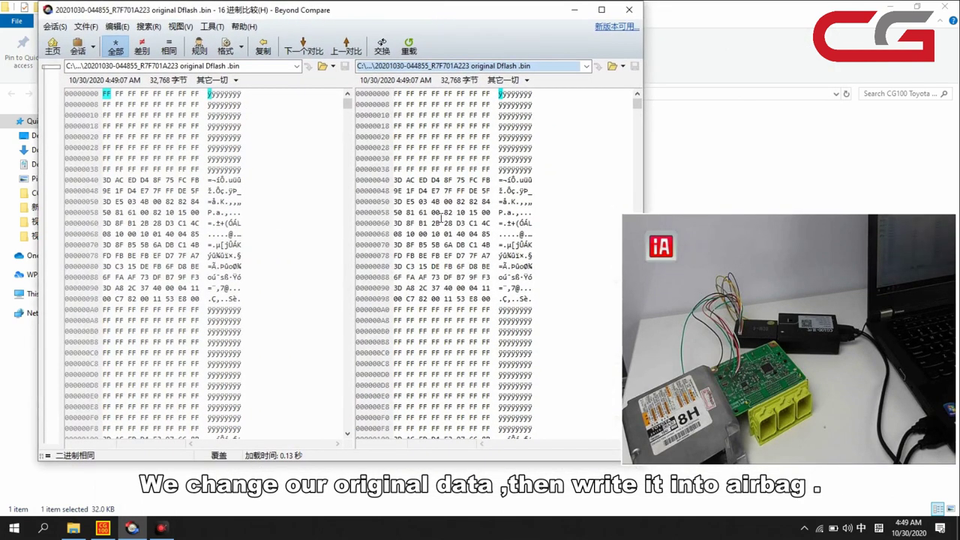
# - Overwrite the bytes from address 00000062 through 0000009F with FF in the second copy of the DFLASH data
pyautogui.click(439, 214)
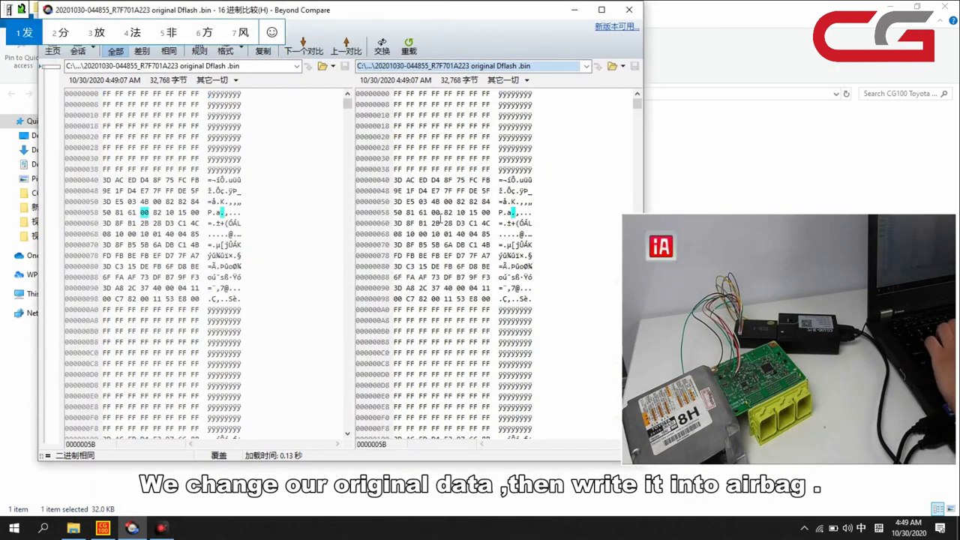
pyautogui.click(422, 222)
pyautogui.write('FFFFFFFFFFFFFFFFFFFFFFFFFFFFFFFFFFFFFFFFFFFFFFFFFFFFFFFFFFFFFFFFFFFFFFFFFFFFFFF')
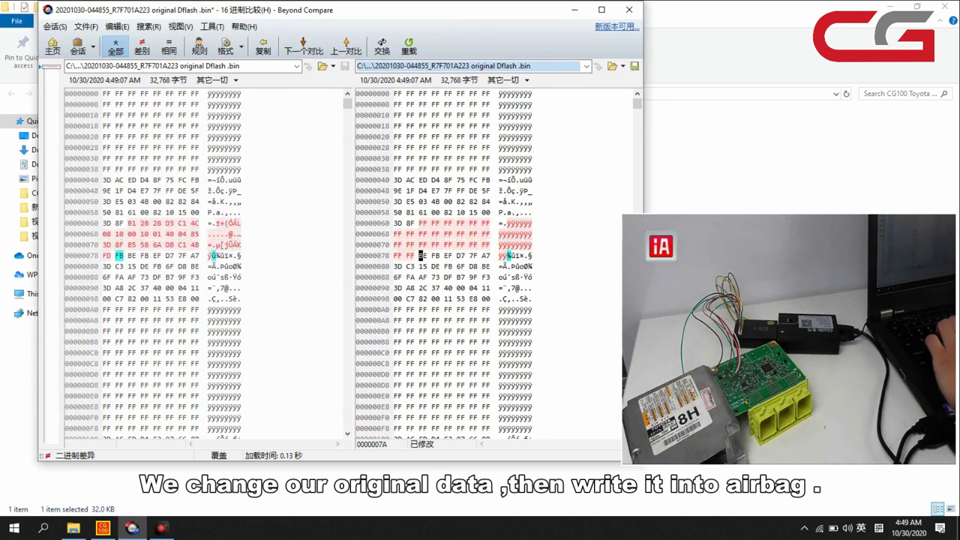
pyautogui.write('FFFFFFFFFFFFFFFFFFFFFFFFFFFFFFFFFFFFFFFFFFFFFF')
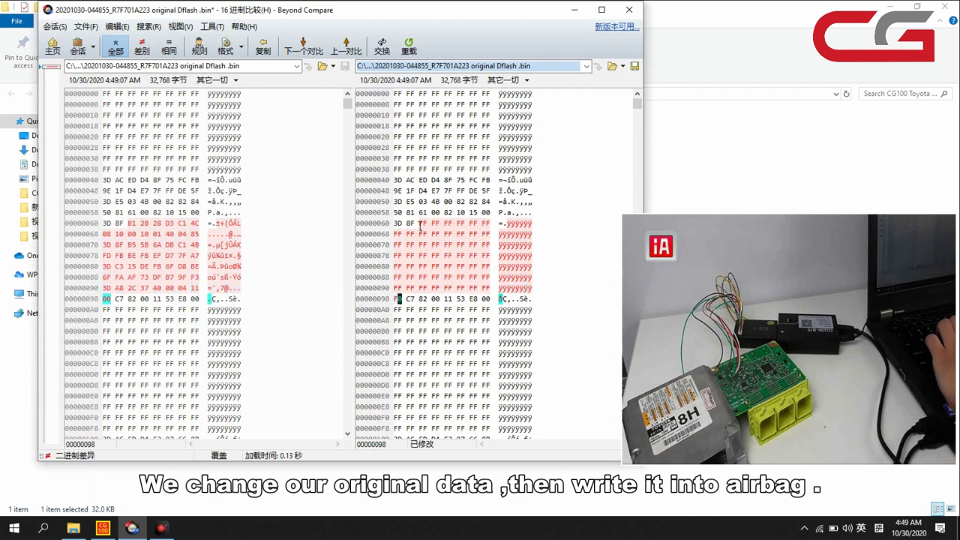
# - Overwrite the blank bytes in that same copy with F1 at address 00005248, followed by 11 through 00005265
pyautogui.scroll(-5, 422, 230)
pyautogui.scroll(-12, 422, 229)
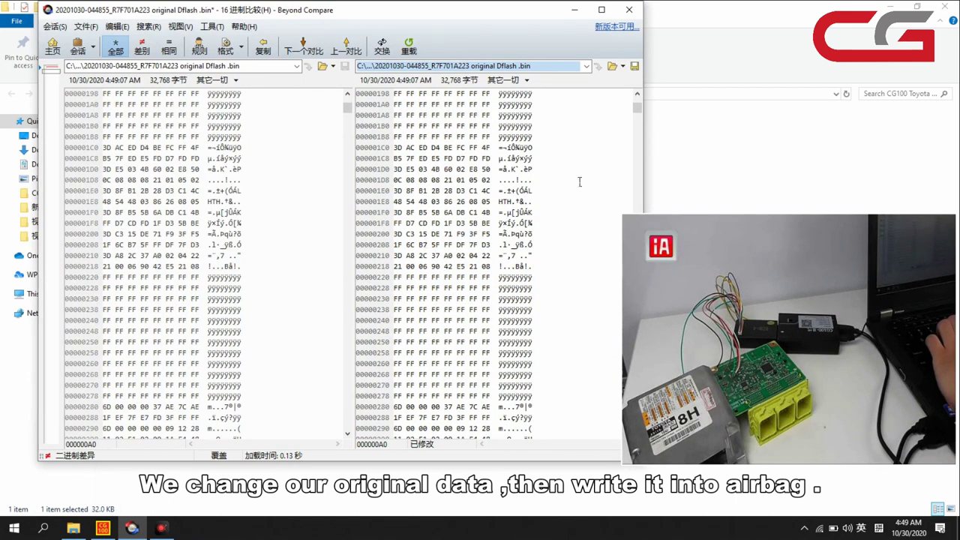
pyautogui.moveTo(637, 108); pyautogui.dragTo(636, 309)
pyautogui.click(408, 279)
pyautogui.write('F1 11 11 11 11 11 11 11 11 11 11 11 11 11 11 11 11 11 11 11 11 11 11 11')
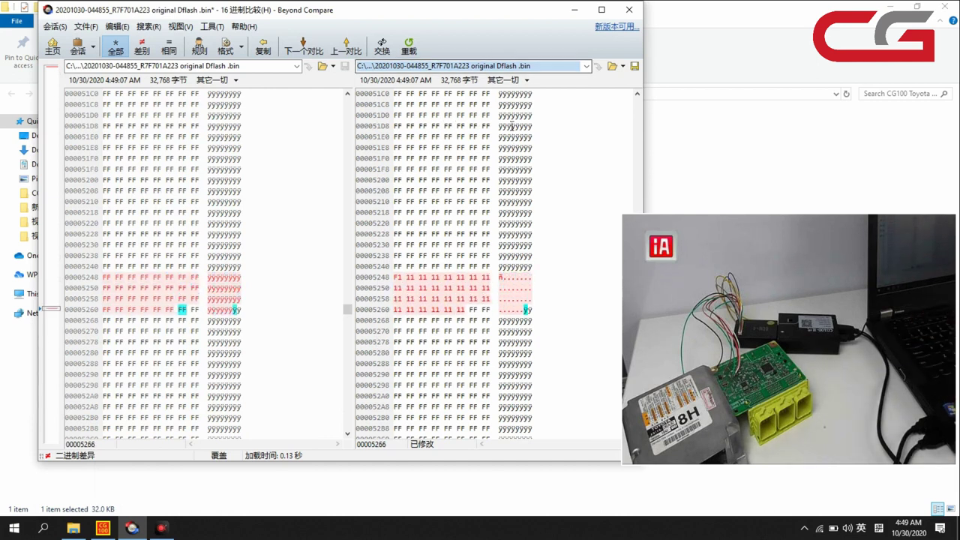
pyautogui.rightClick(511, 125)
pyautogui.click(556, 297)
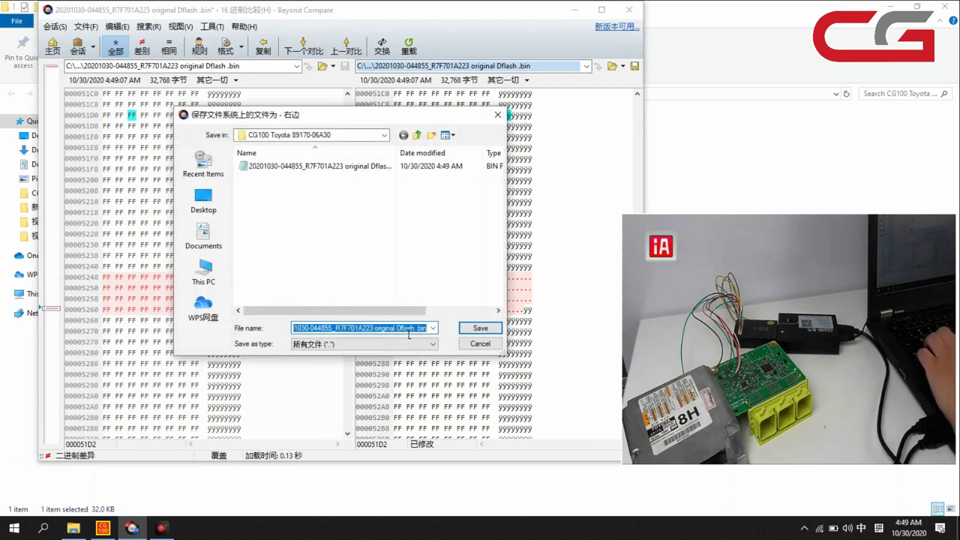
pyautogui.click(409, 330)
pyautogui.moveTo(398, 332); pyautogui.dragTo(384, 333)
pyautogui.write('new')
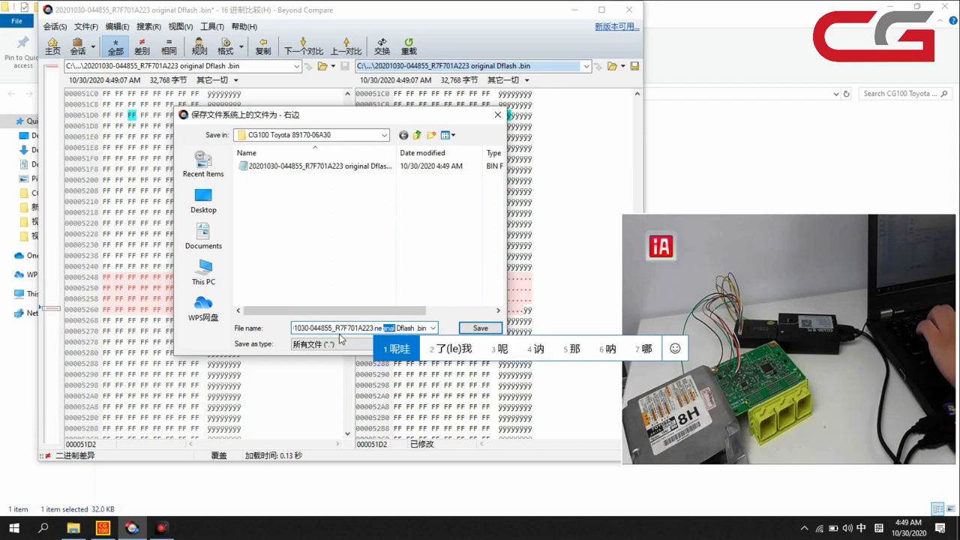
pyautogui.press('Return')
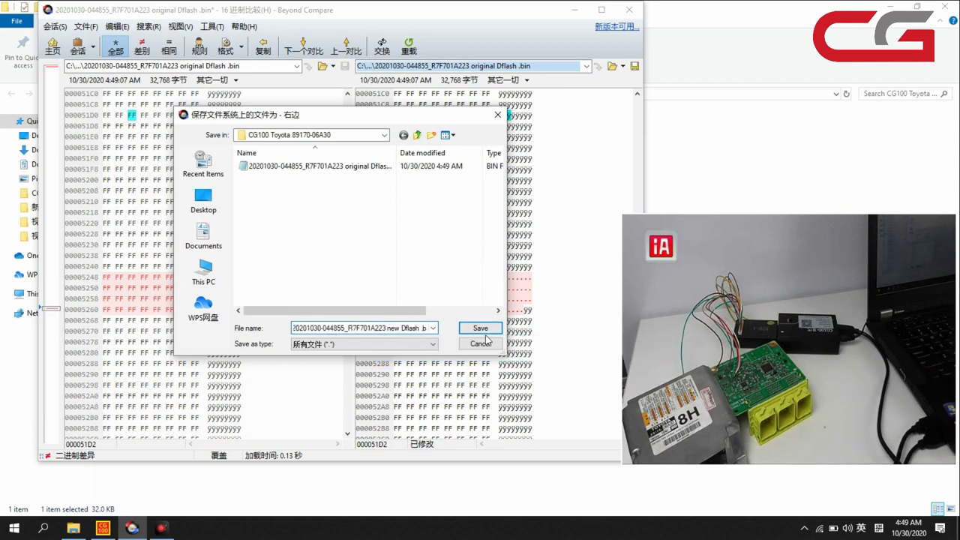
pyautogui.click(486, 330)
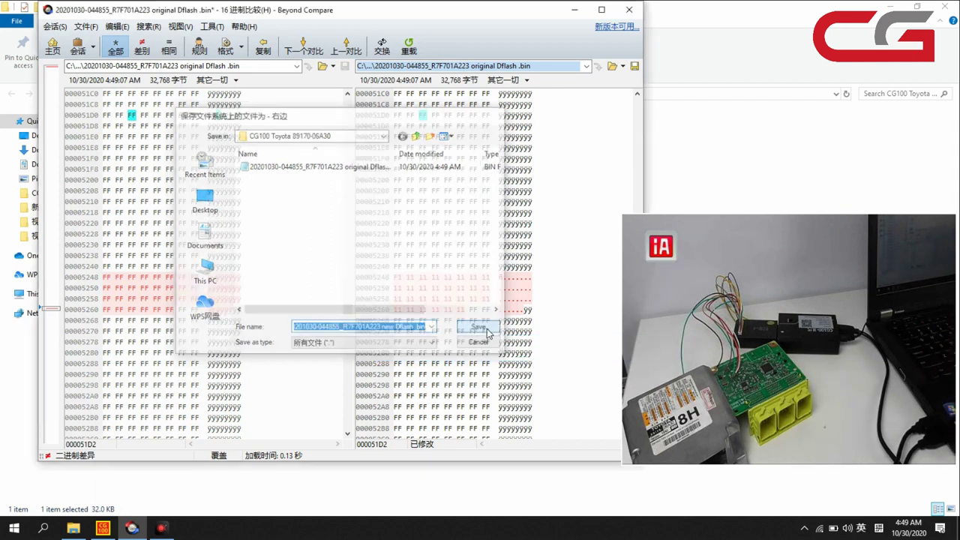
pyautogui.click(628, 10)
# - Compare the new Dflash and original Dflash .bin files in Beyond Compare, then close the comparison
pyautogui.moveTo(275, 213); pyautogui.dragTo(138, 534)
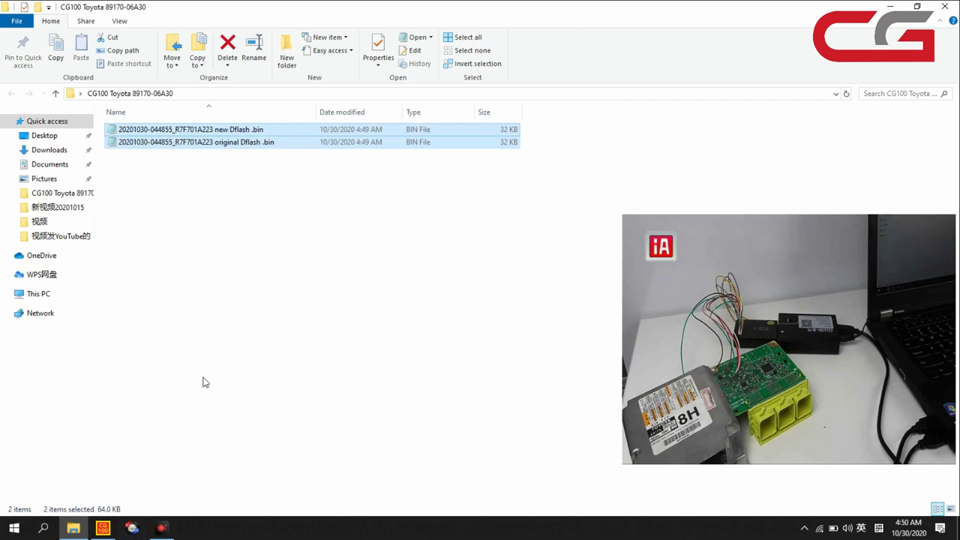
pyautogui.moveTo(224, 132); pyautogui.dragTo(528, 13)
pyautogui.moveTo(173, 135); pyautogui.dragTo(409, 209)
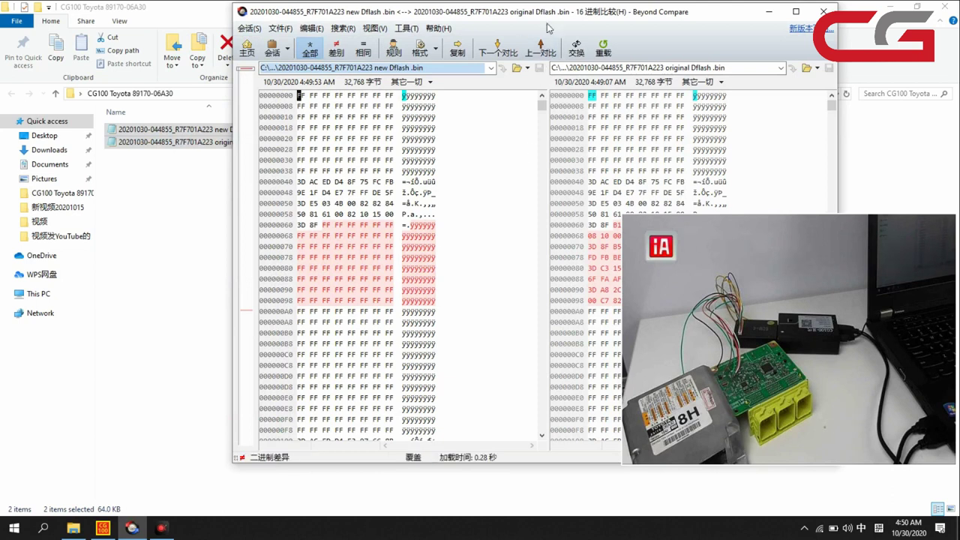
pyautogui.moveTo(545, 20); pyautogui.dragTo(483, 18)
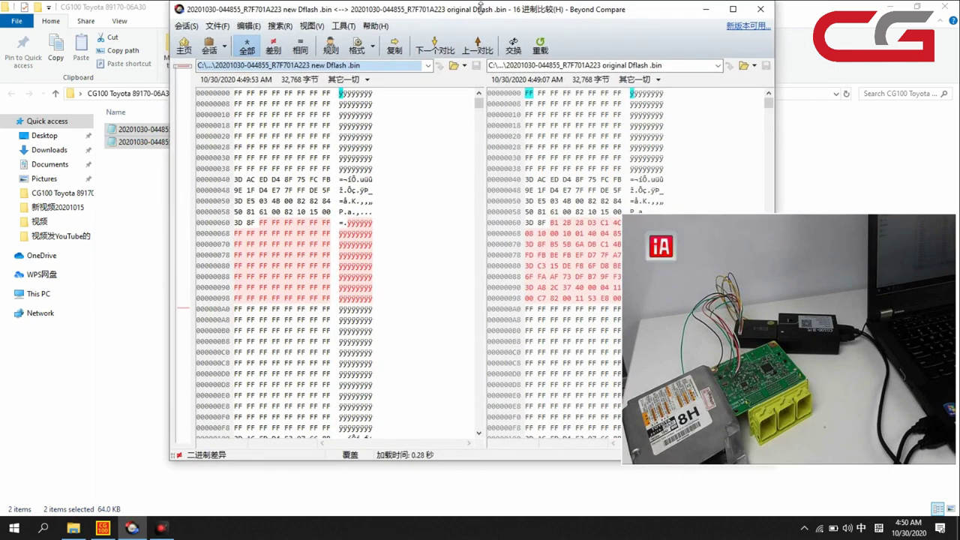
pyautogui.click(766, 11)
pyautogui.click(300, 154)
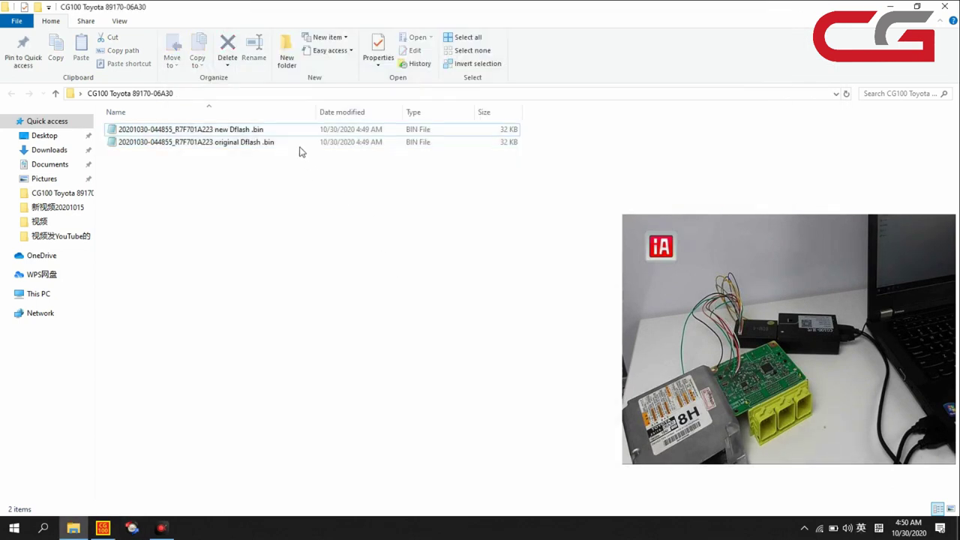
# - Switch to CG100, load the new Dflash .bin file and write it to the chip's DFLASH
pyautogui.click(108, 530)
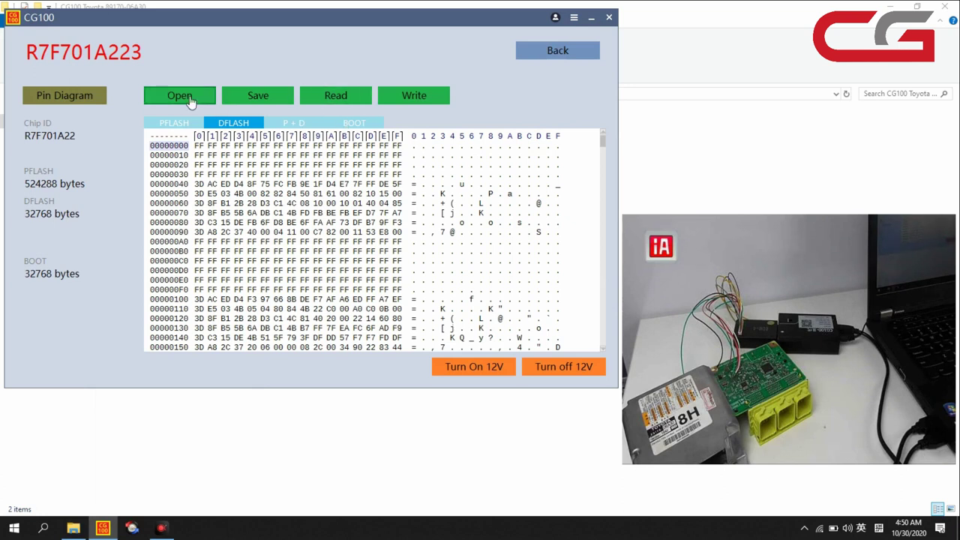
pyautogui.click(182, 96)
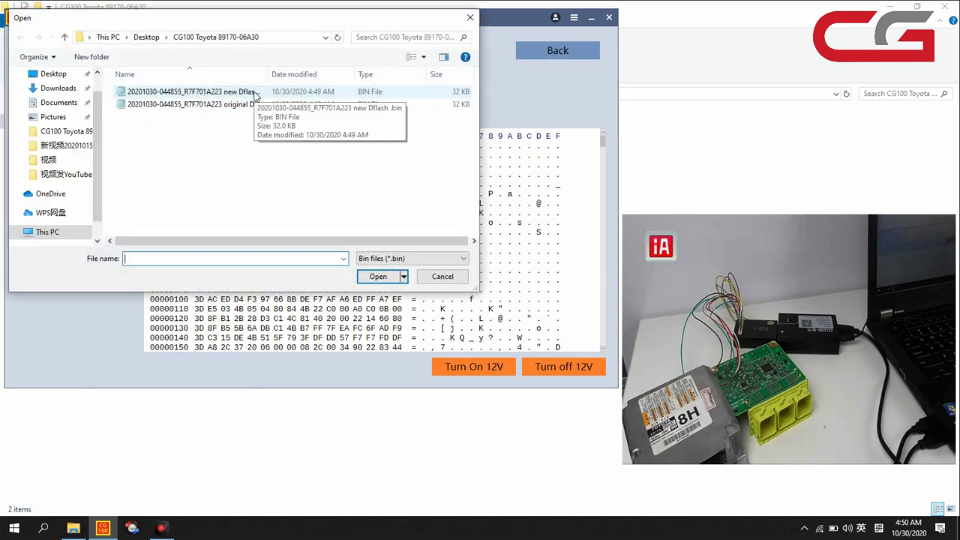
pyautogui.click(255, 92)
pyautogui.click(377, 276)
pyautogui.click(409, 95)
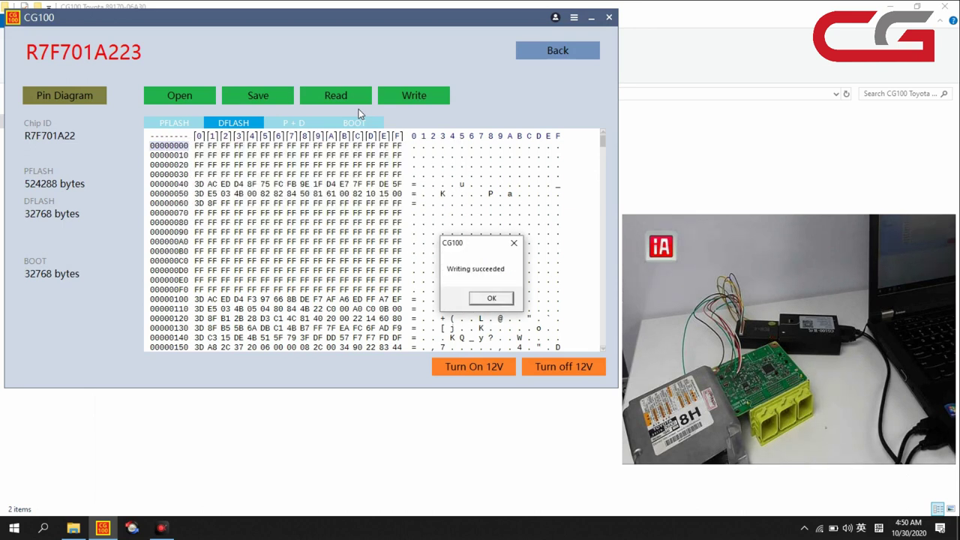
pyautogui.click(491, 298)
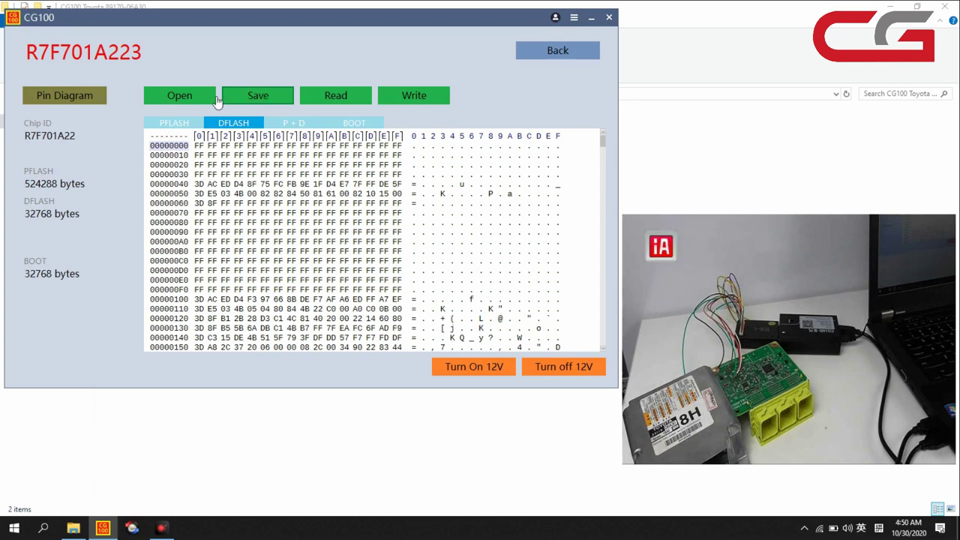
# - Read the DFLASH data back from the R7F701A223 chip
pyautogui.click(328, 99)
pyautogui.click(323, 98)
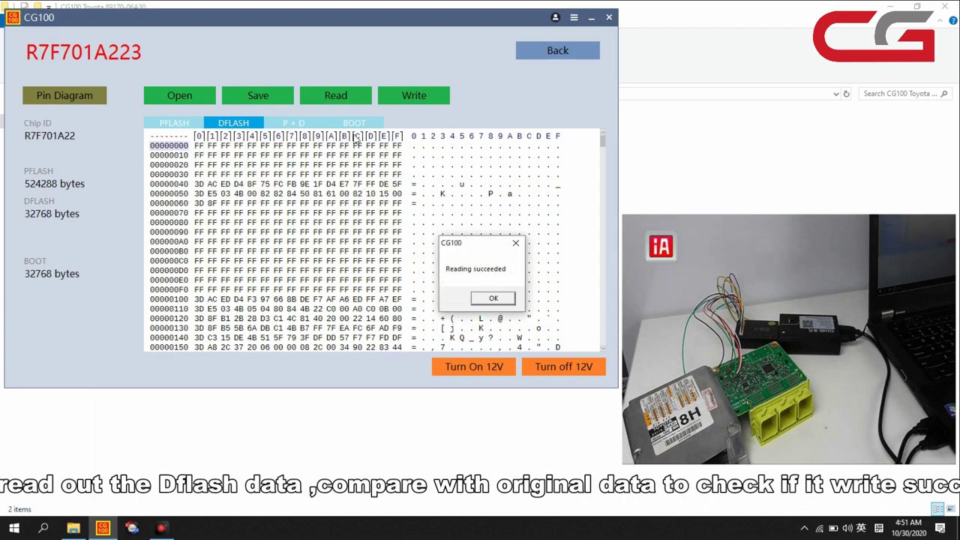
pyautogui.click(492, 299)
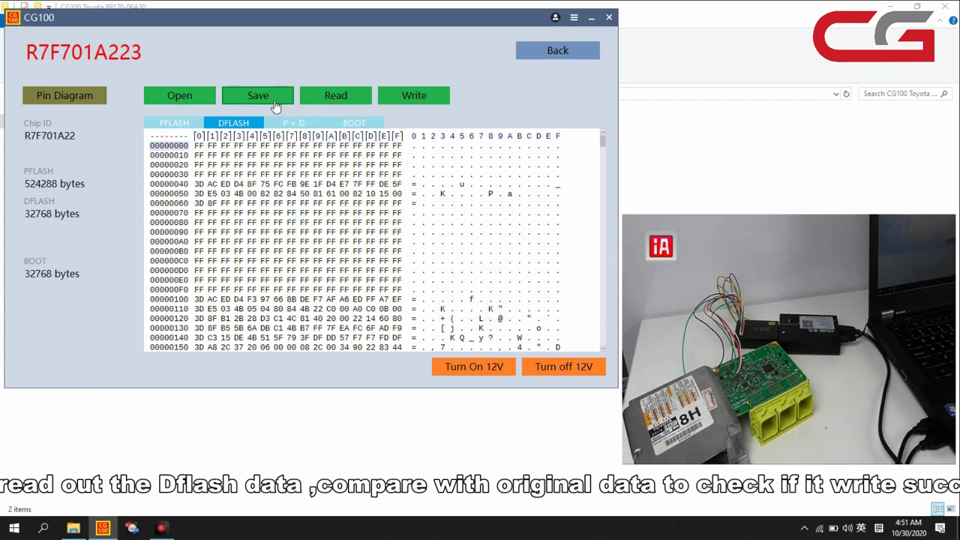
pyautogui.click(272, 103)
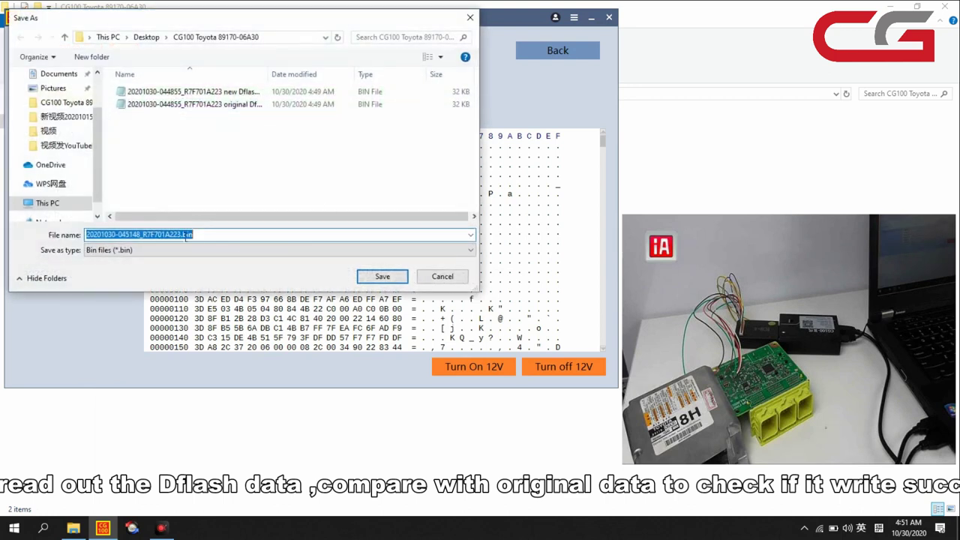
pyautogui.click(190, 234)
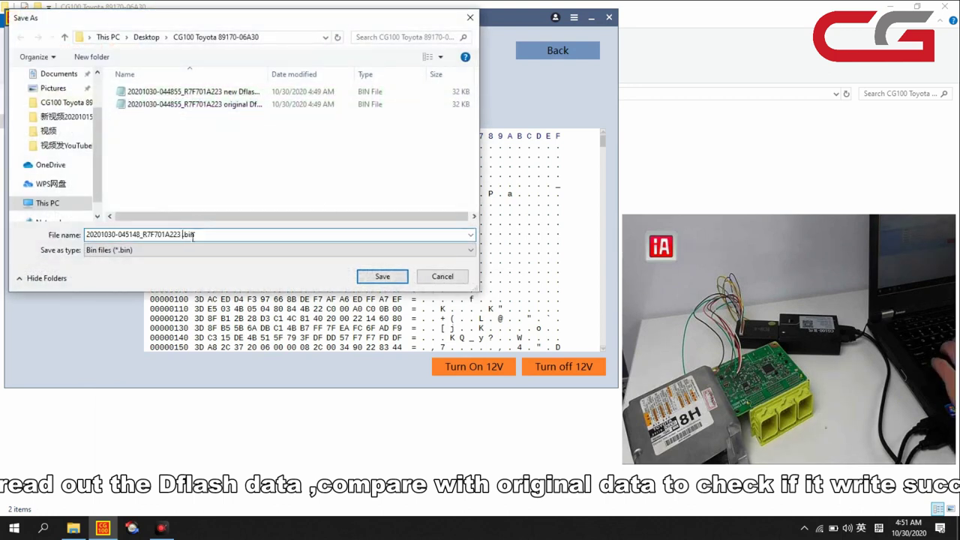
pyautogui.write('new ')
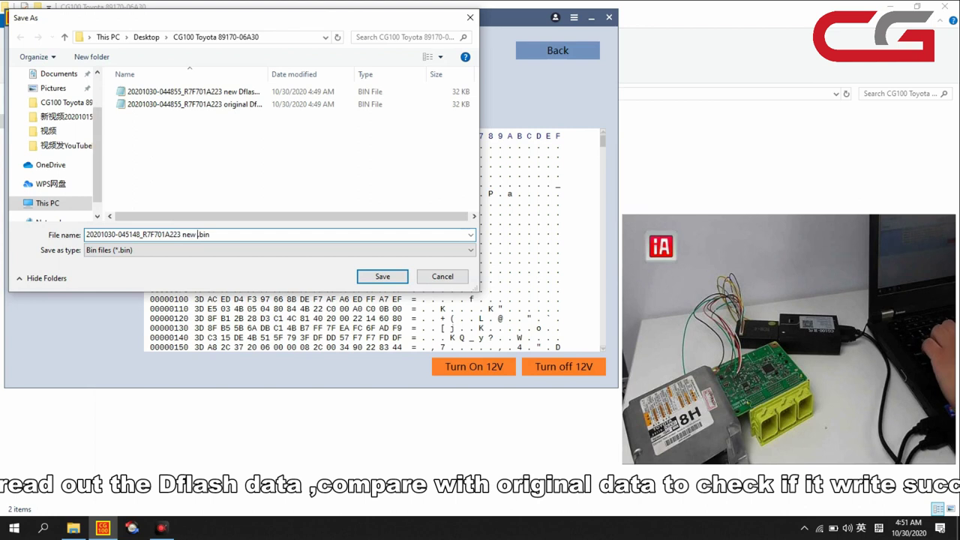
pyautogui.write('Dflash')
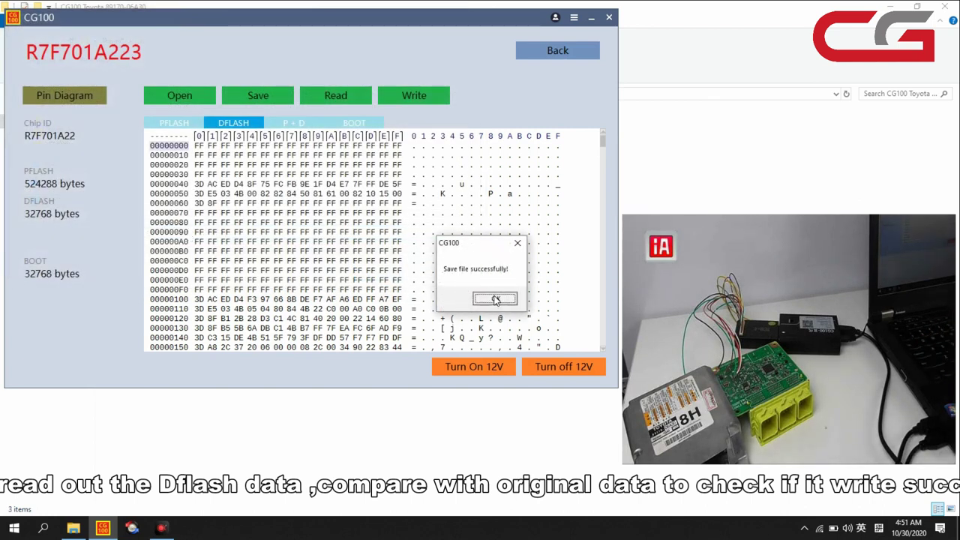
pyautogui.click(489, 297)
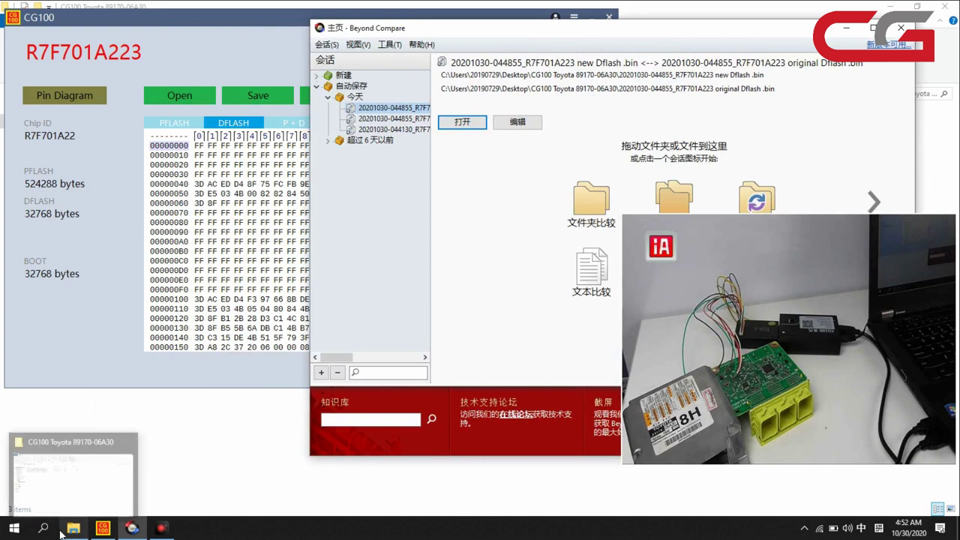
# - Compare the read-back "new ddddd.bin" file with the new Dflash .bin file in Beyond Compare, then close the comparison and the folder
pyautogui.click(68, 450)
pyautogui.moveTo(484, 10); pyautogui.dragTo(177, 75)
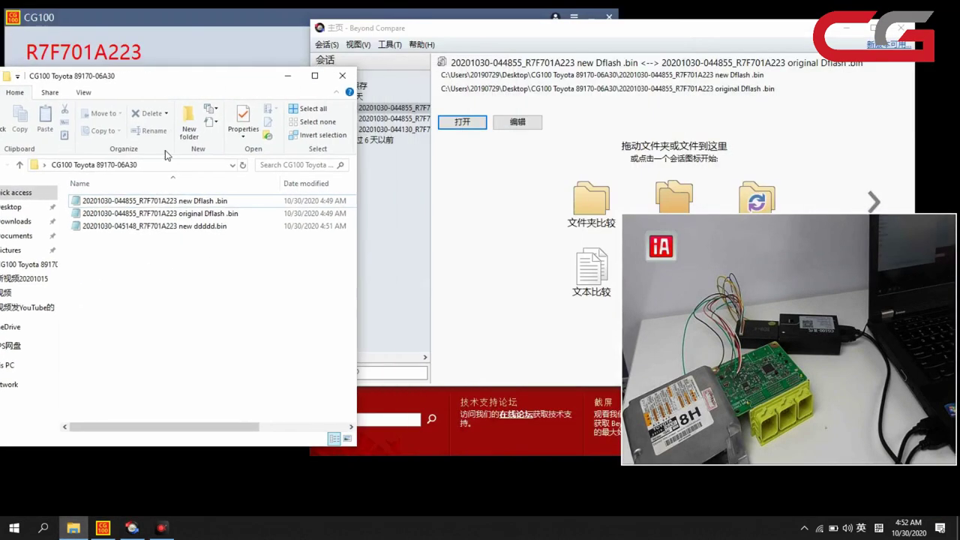
pyautogui.click(188, 203)
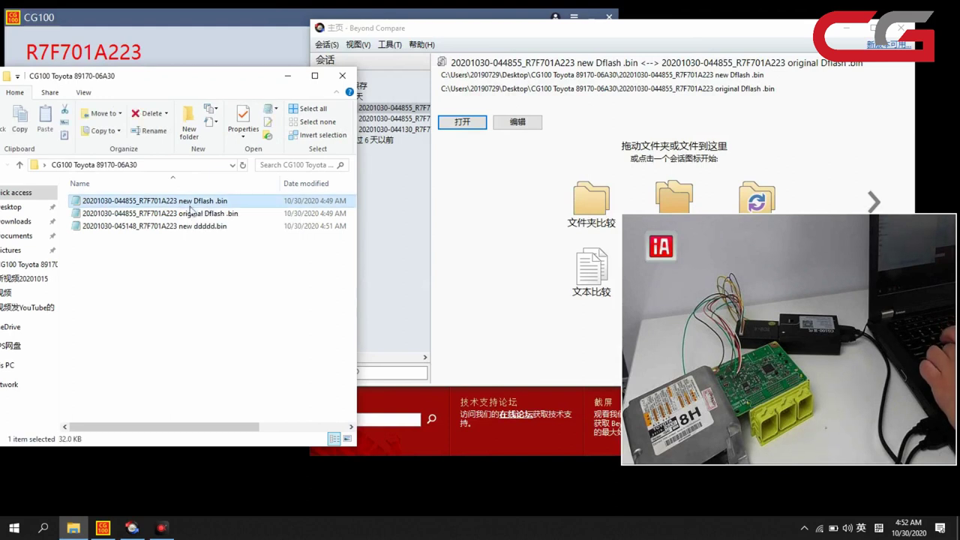
pyautogui.keyDown('ctrl'); pyautogui.click(204, 227); pyautogui.keyUp('ctrl')
pyautogui.moveTo(206, 230); pyautogui.dragTo(538, 245)
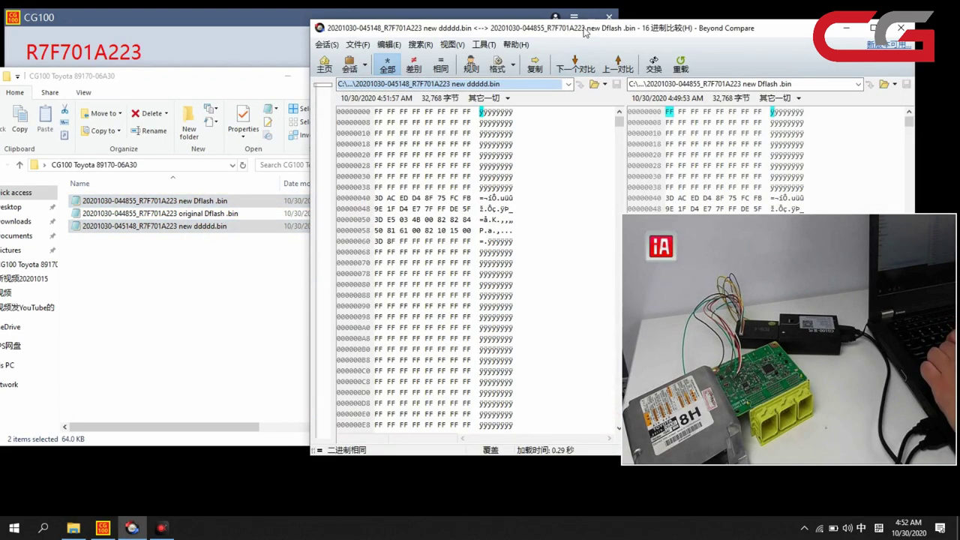
pyautogui.doubleClick(594, 27)
pyautogui.moveTo(489, 105); pyautogui.dragTo(656, 48)
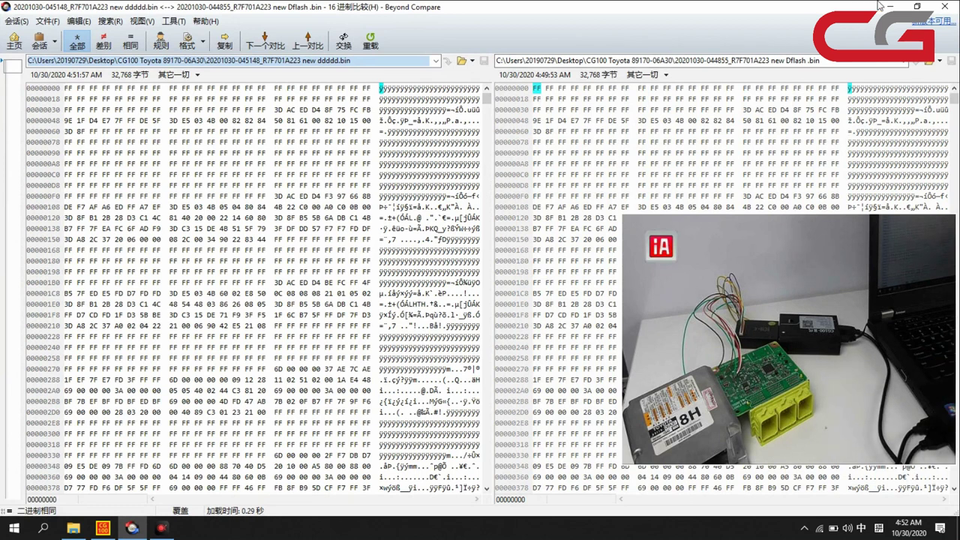
pyautogui.click(944, 6)
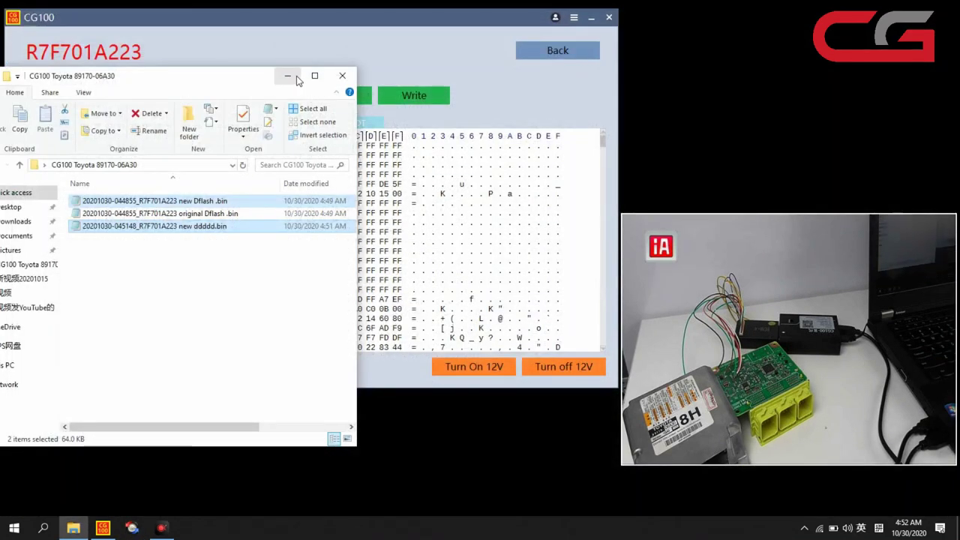
pyautogui.click(342, 78)
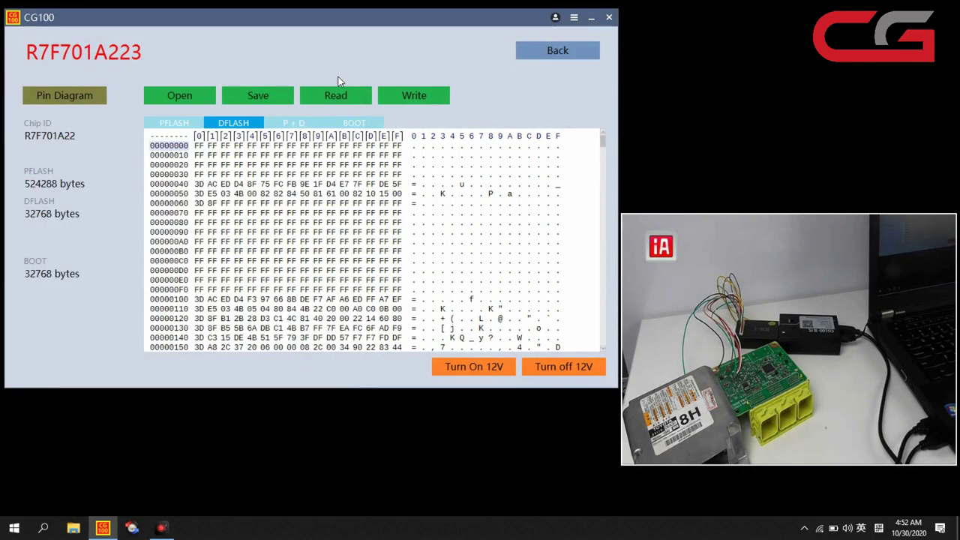
pyautogui.click(194, 128)
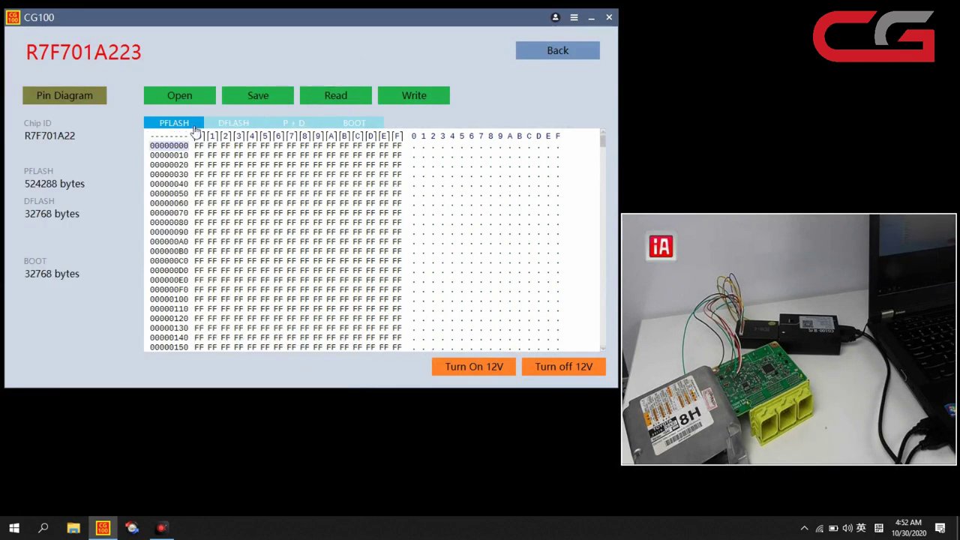
pyautogui.click(344, 101)
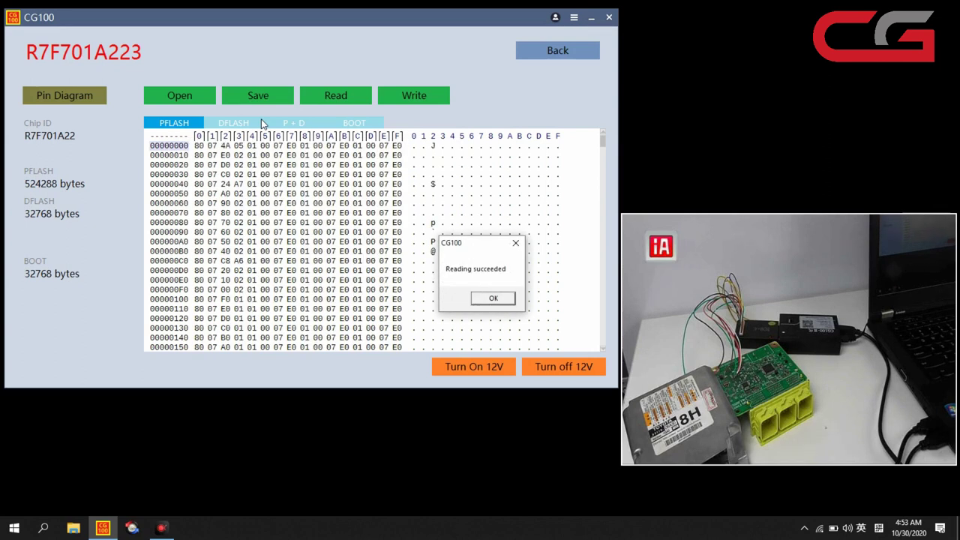
pyautogui.click(495, 299)
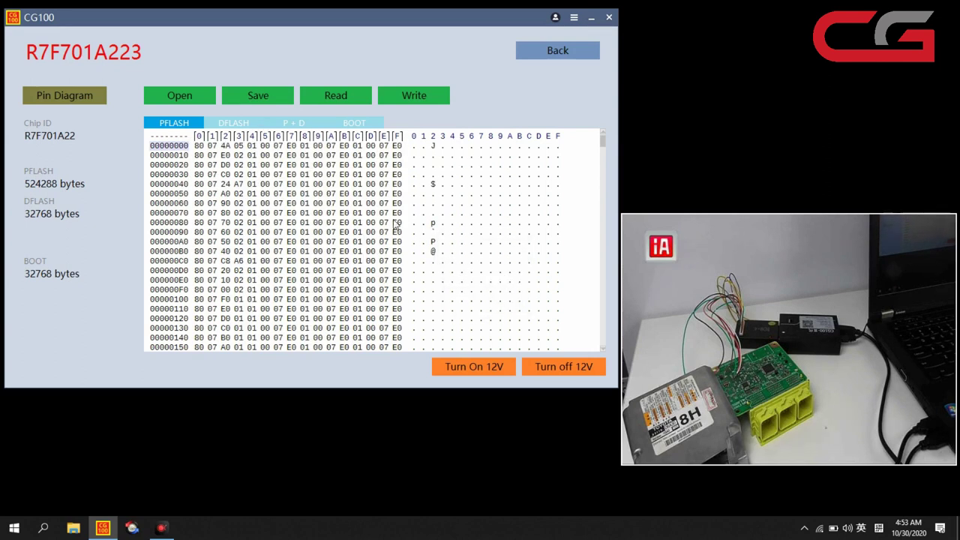
pyautogui.click(256, 109)
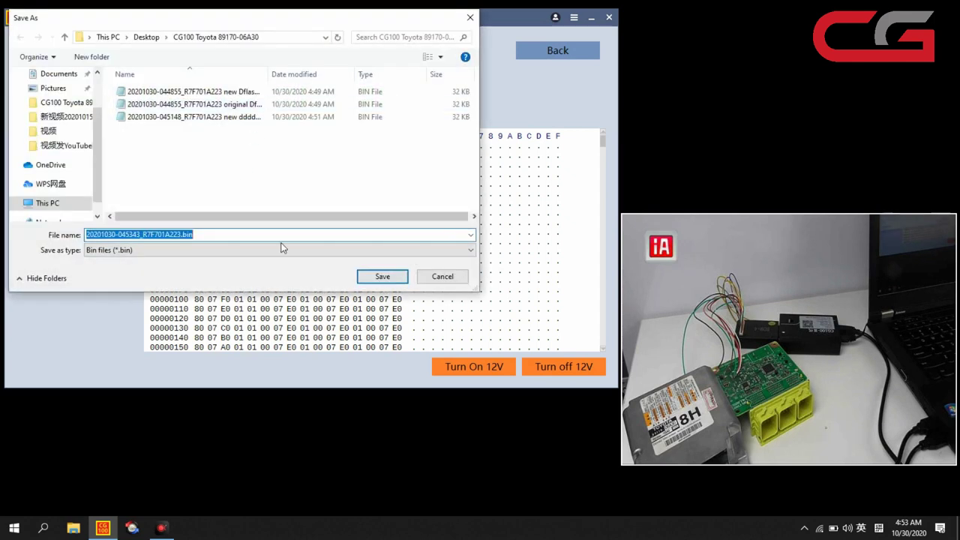
pyautogui.click(395, 277)
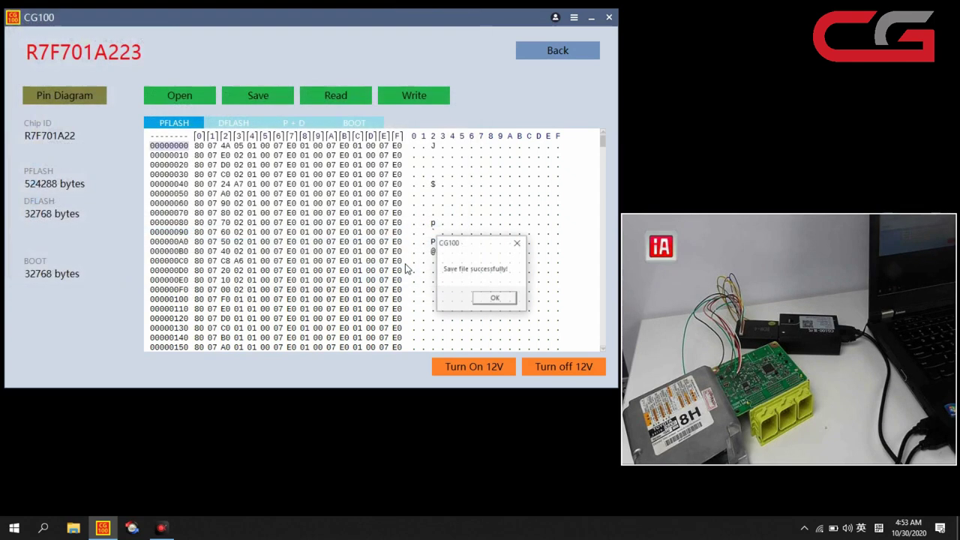
pyautogui.click(495, 299)
pyautogui.click(384, 194)
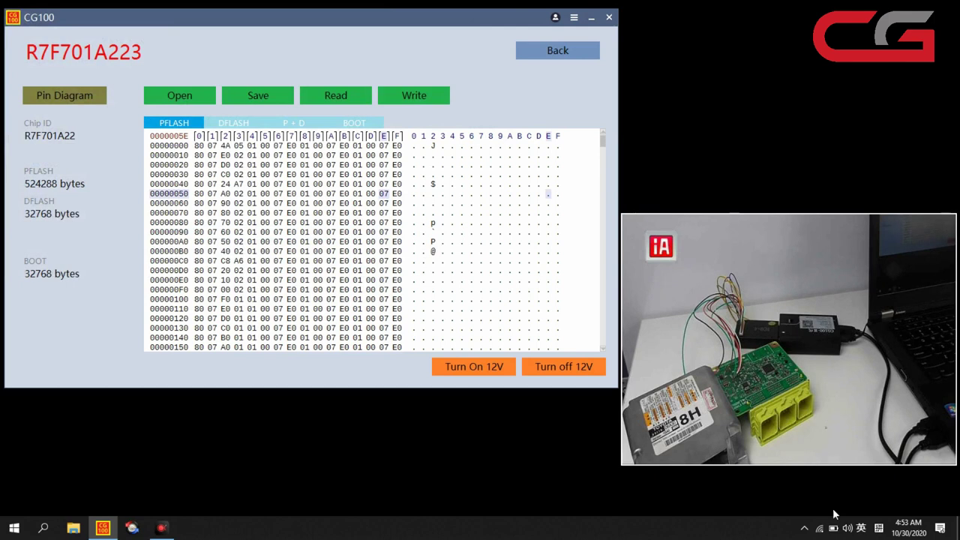
pyautogui.click(804, 527)
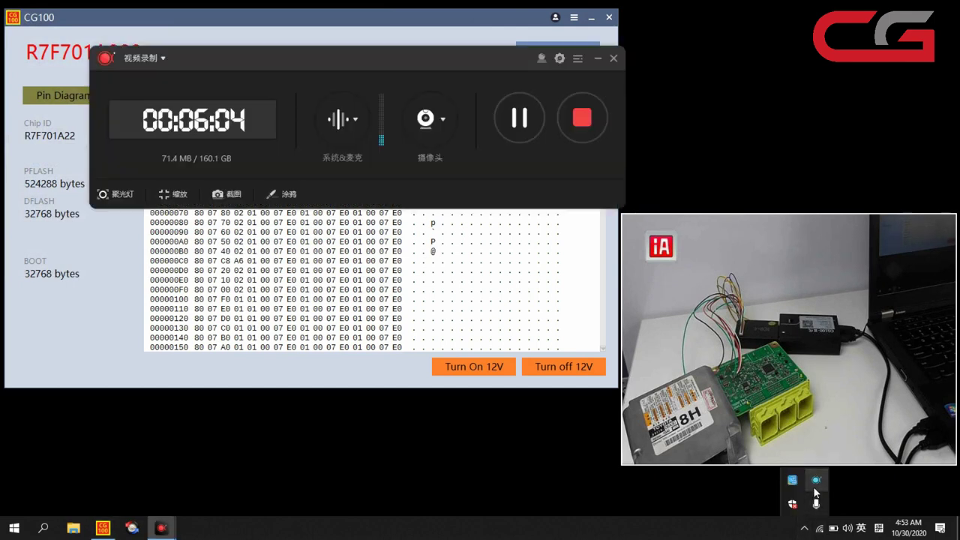